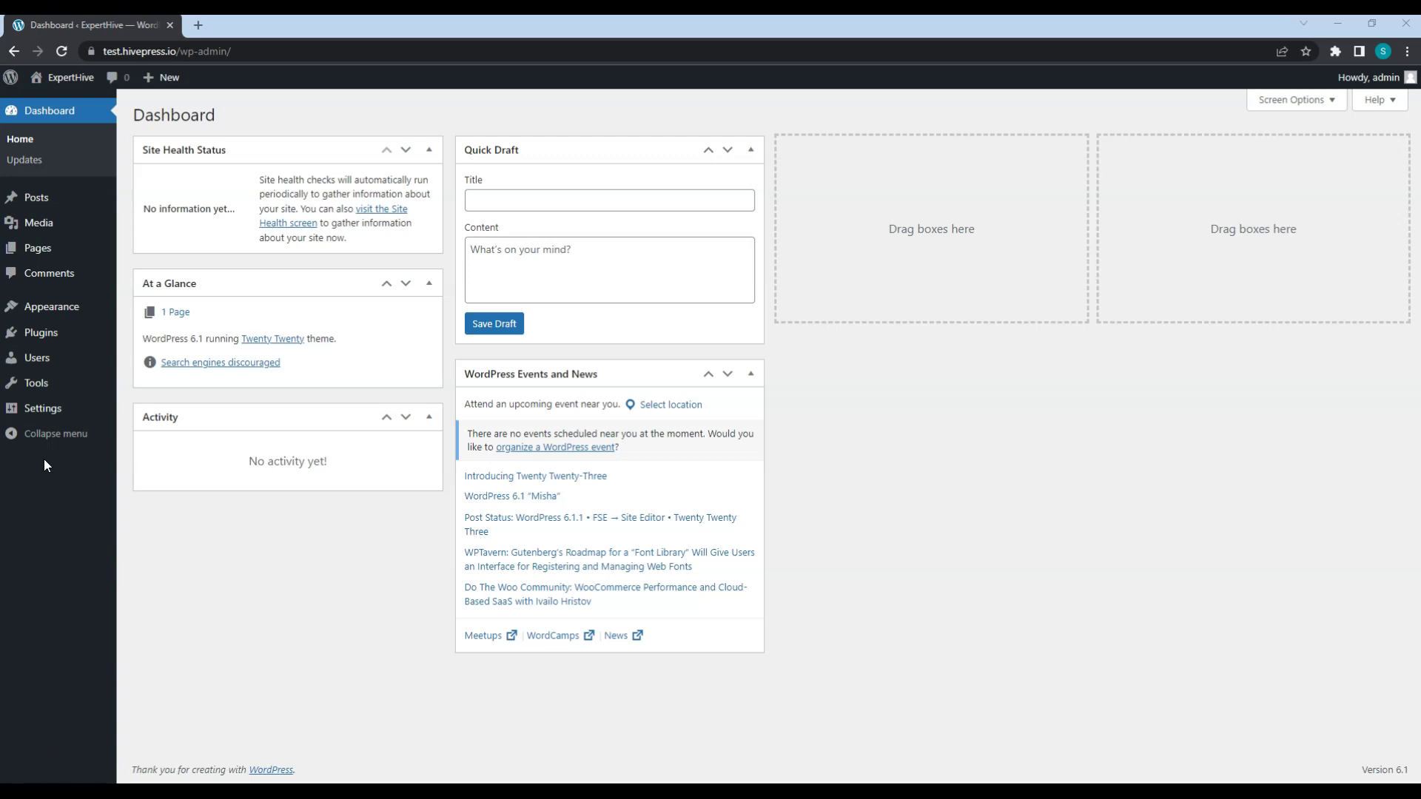
Search the plugin directory for HivePress
click(45, 437)
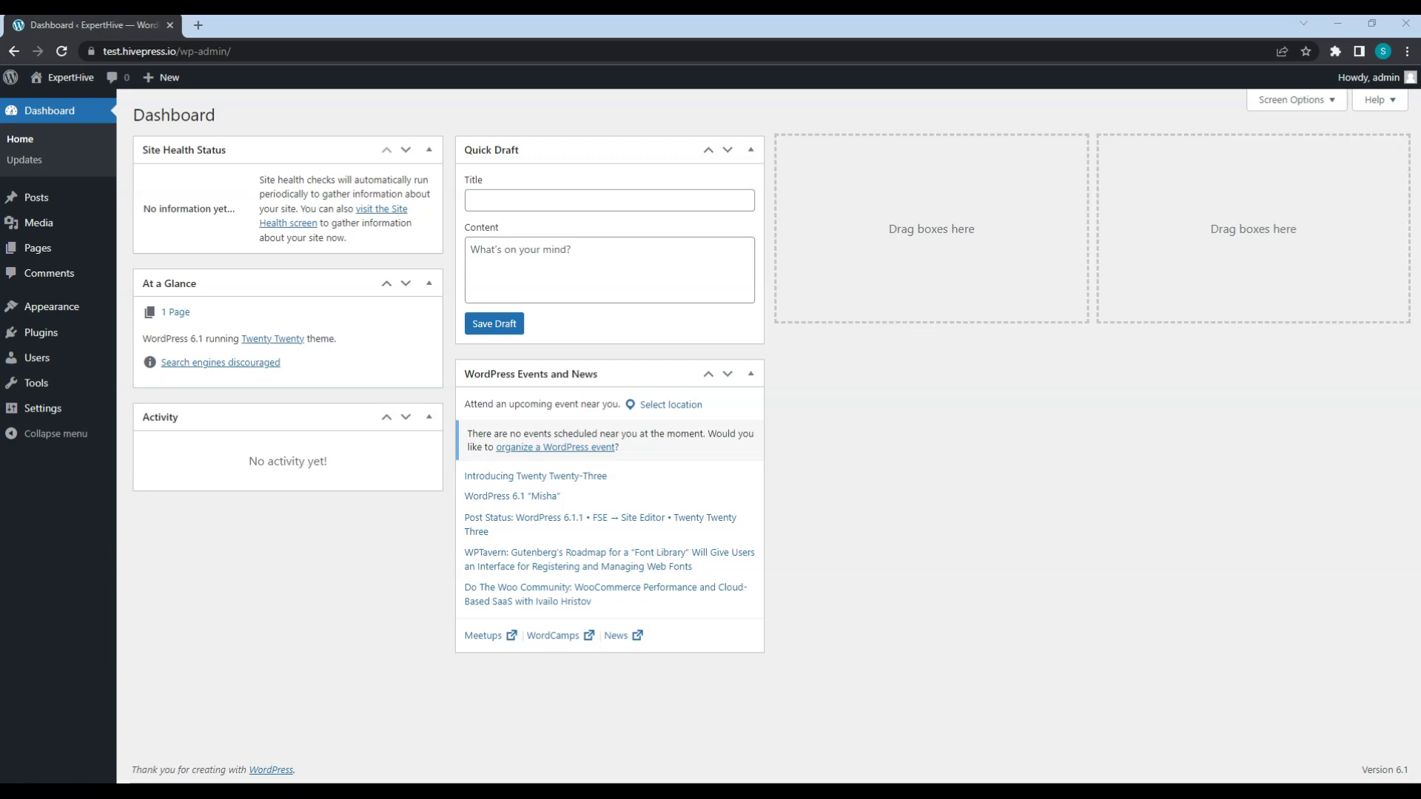
mouse_move(49, 342)
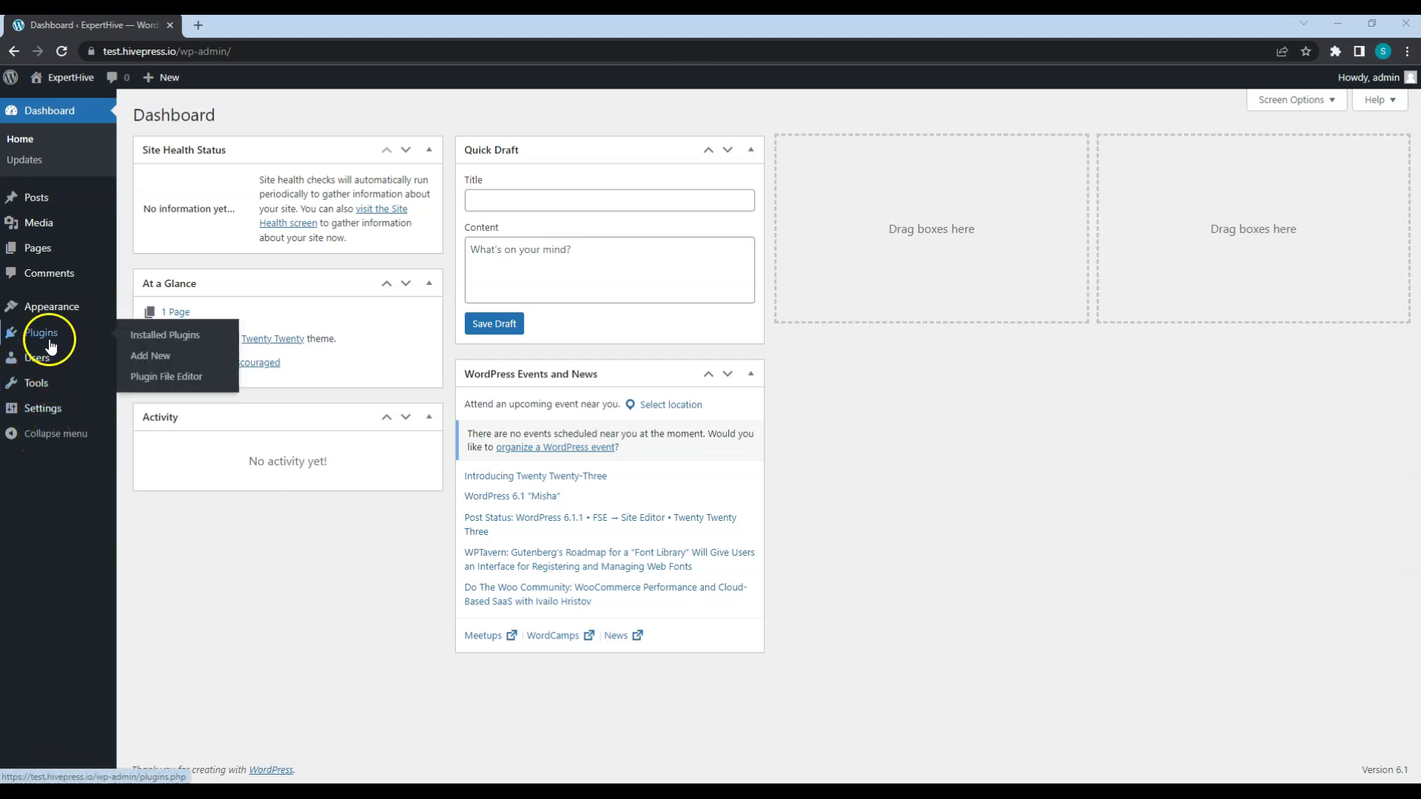
click(151, 358)
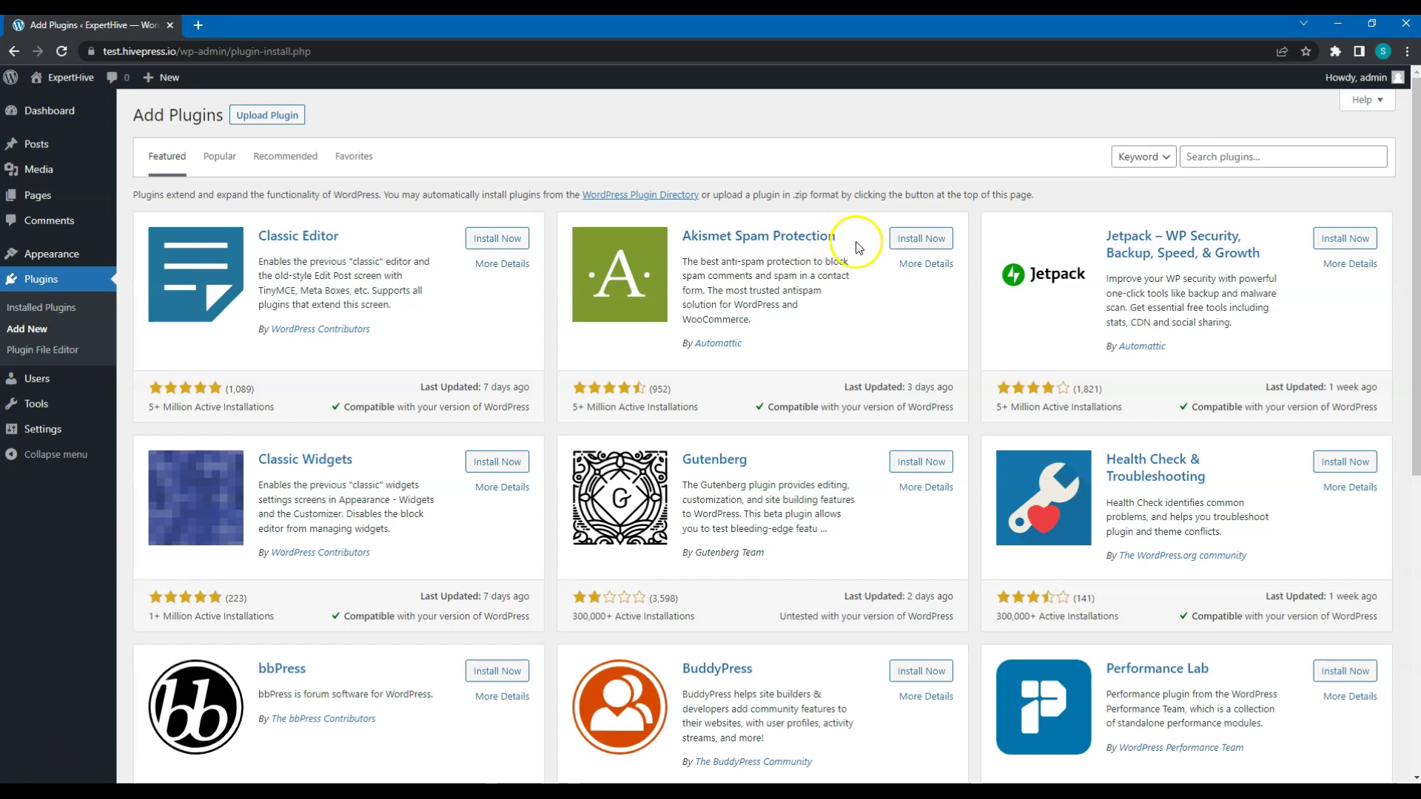
click(1211, 158)
text(HivePress)
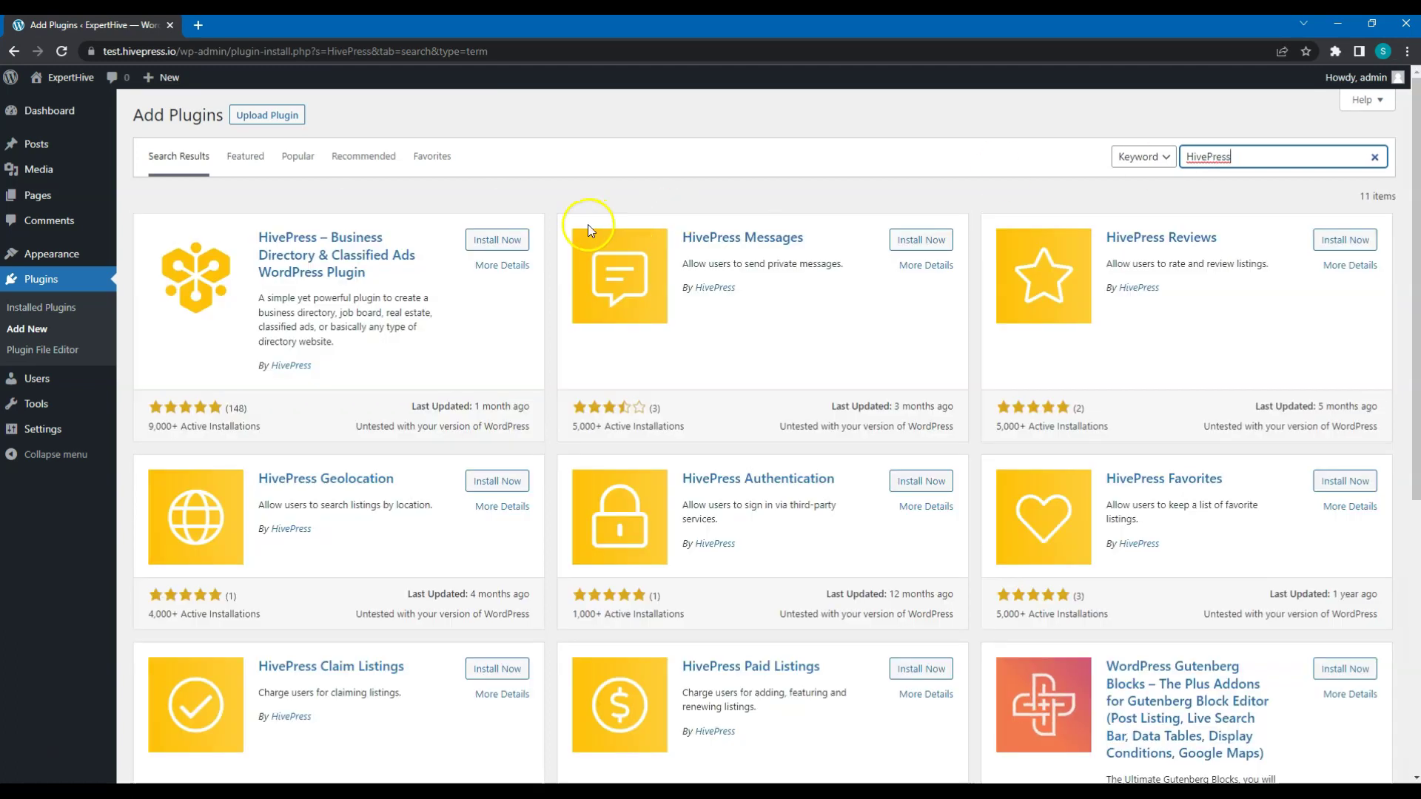
Install and activate HivePress 1.6.14, then dismiss the theme-support and activation notices
click(499, 241)
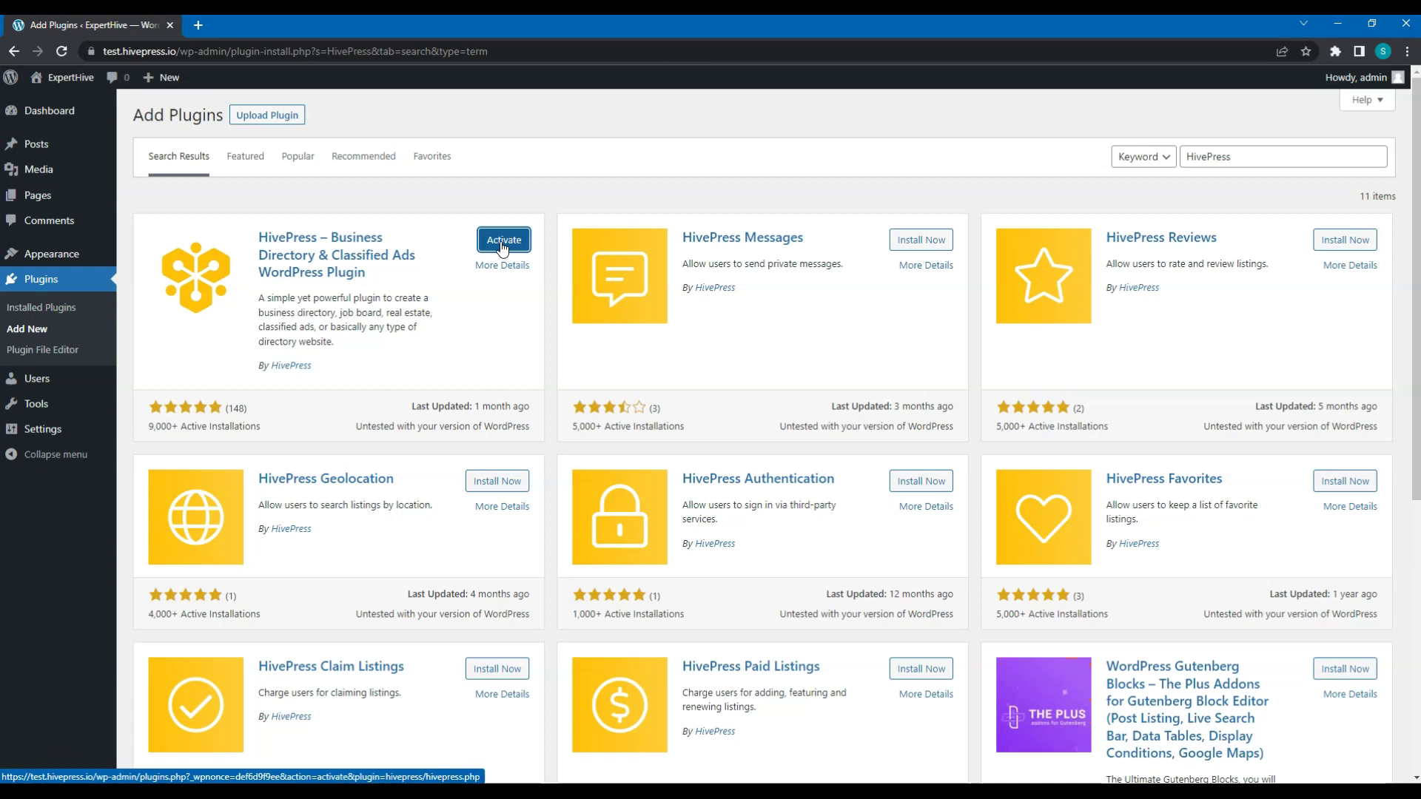
click(502, 241)
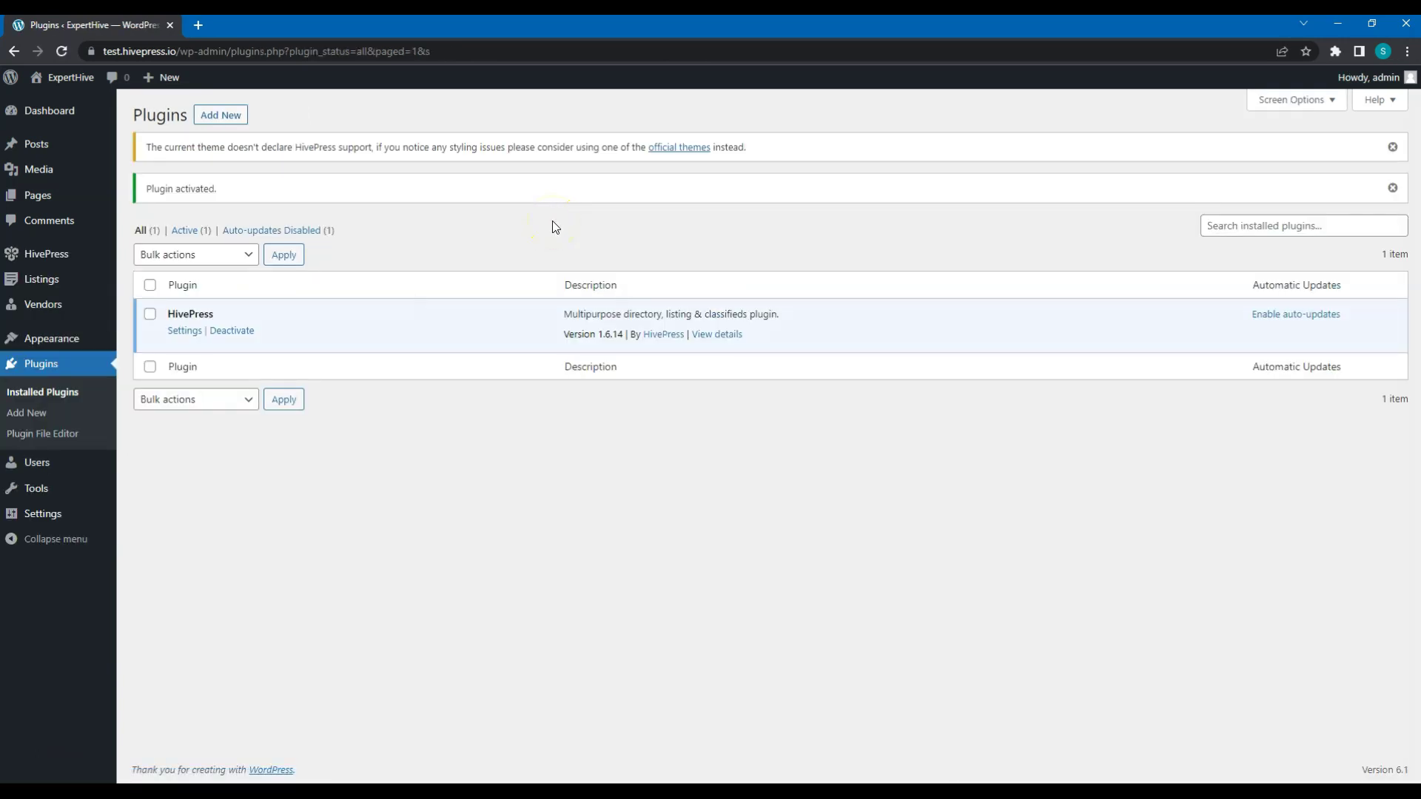
click(1392, 148)
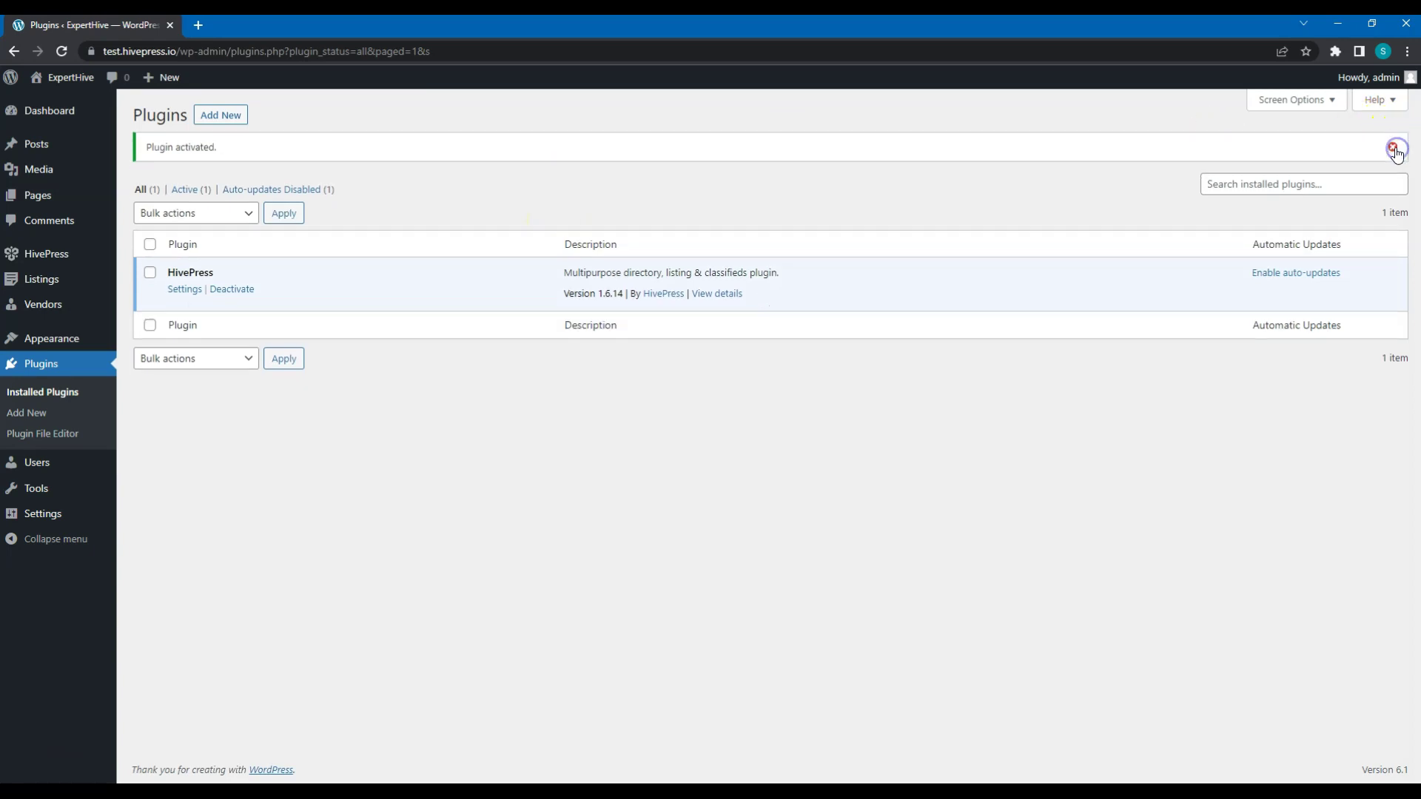
click(1393, 148)
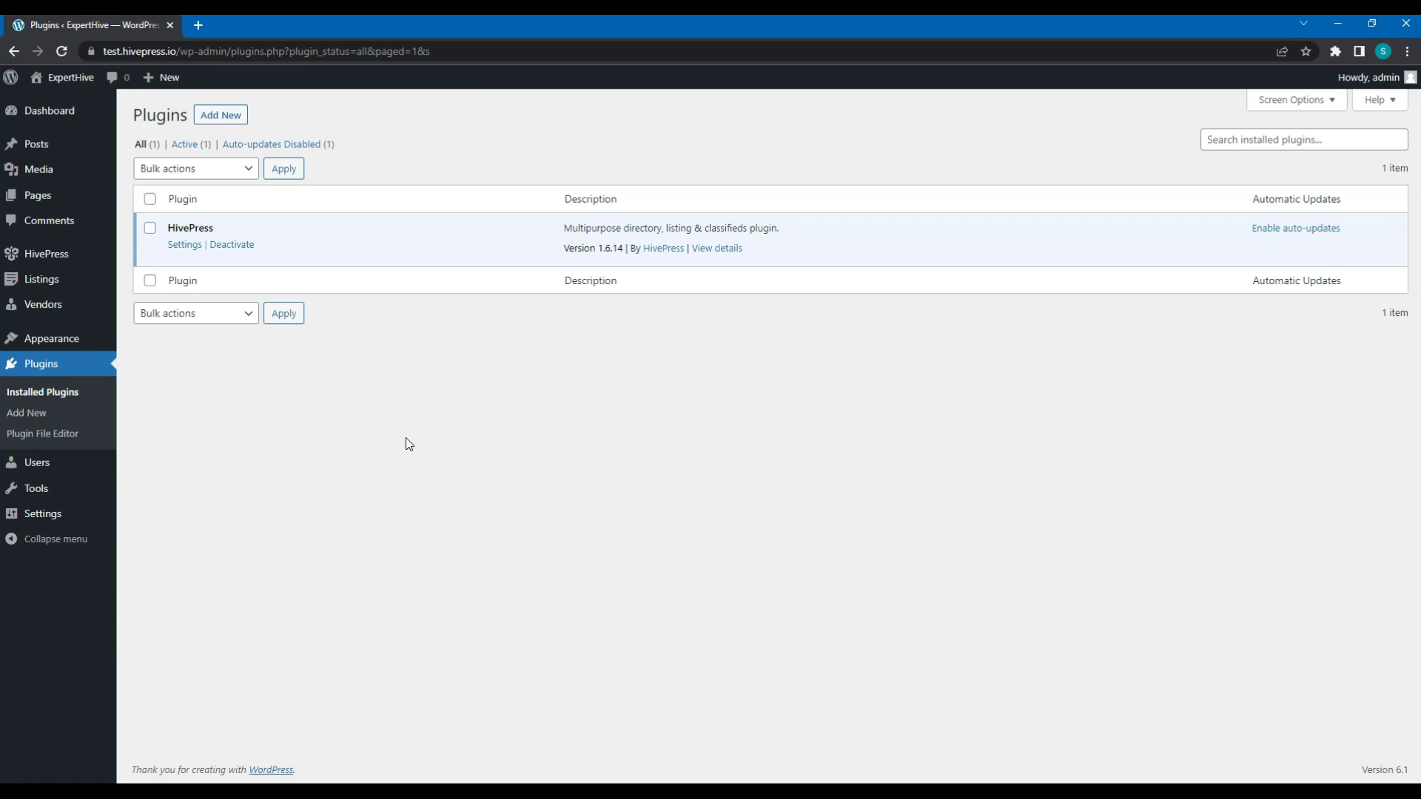
Choose ExpertHive.zip as the file to upload in the theme upload form
mouse_move(79, 341)
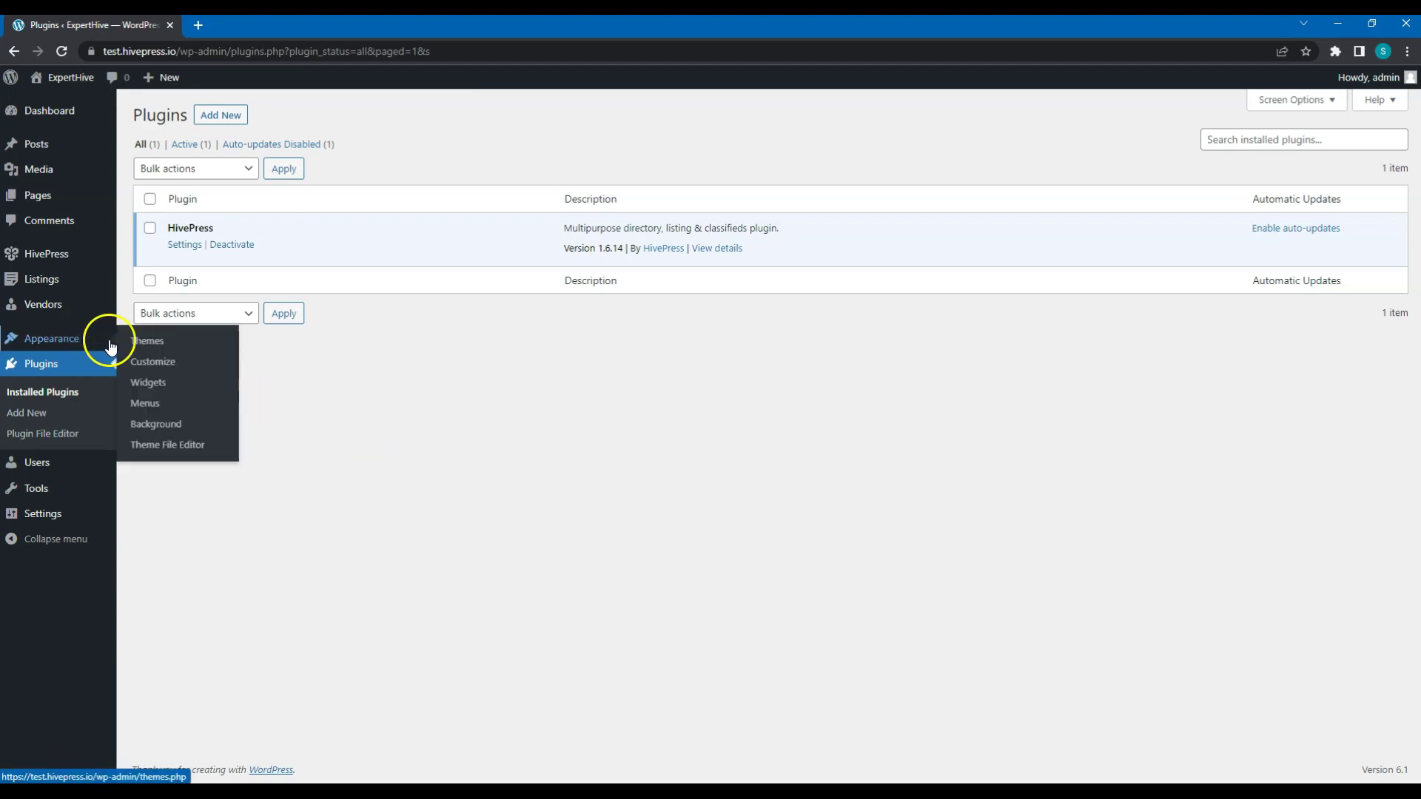
click(144, 344)
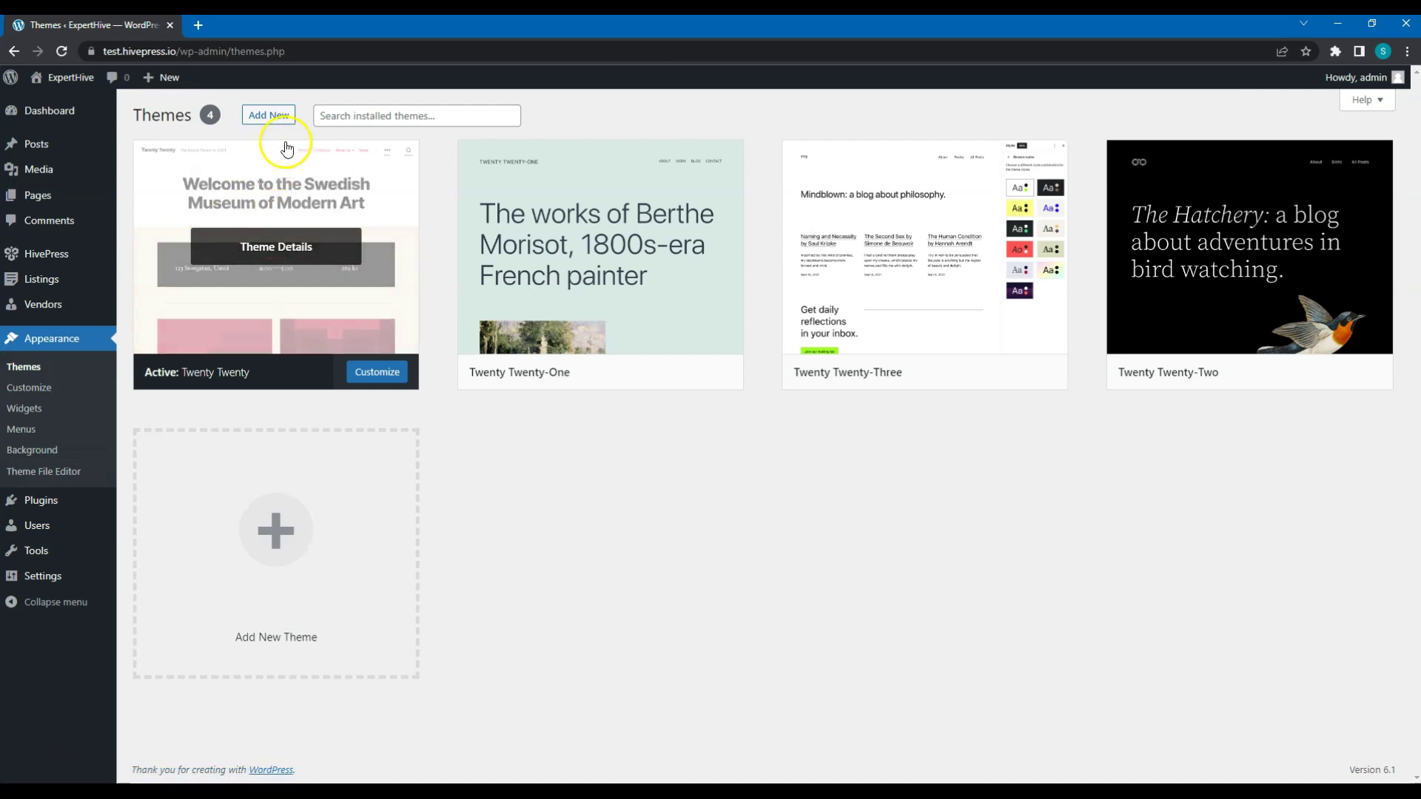
click(276, 116)
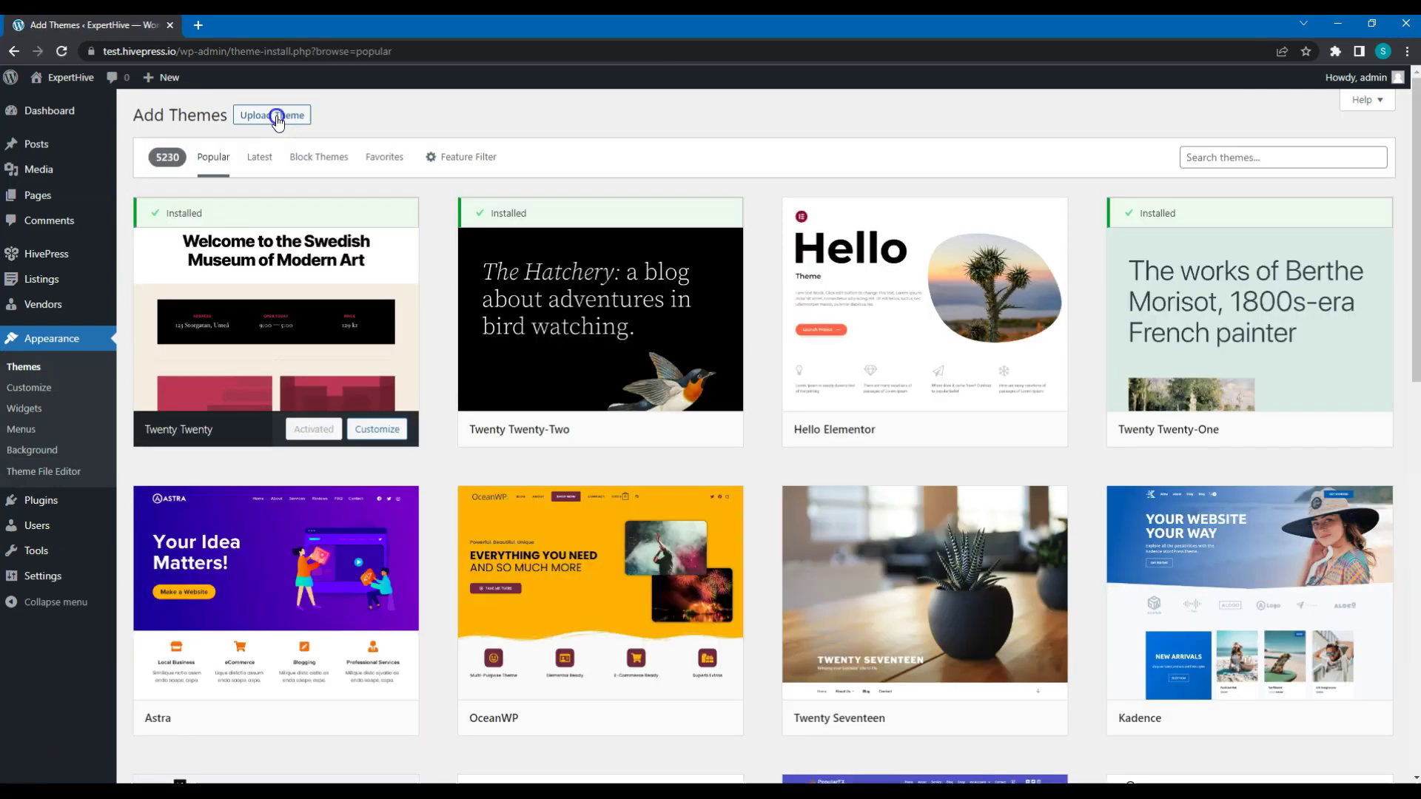
click(274, 116)
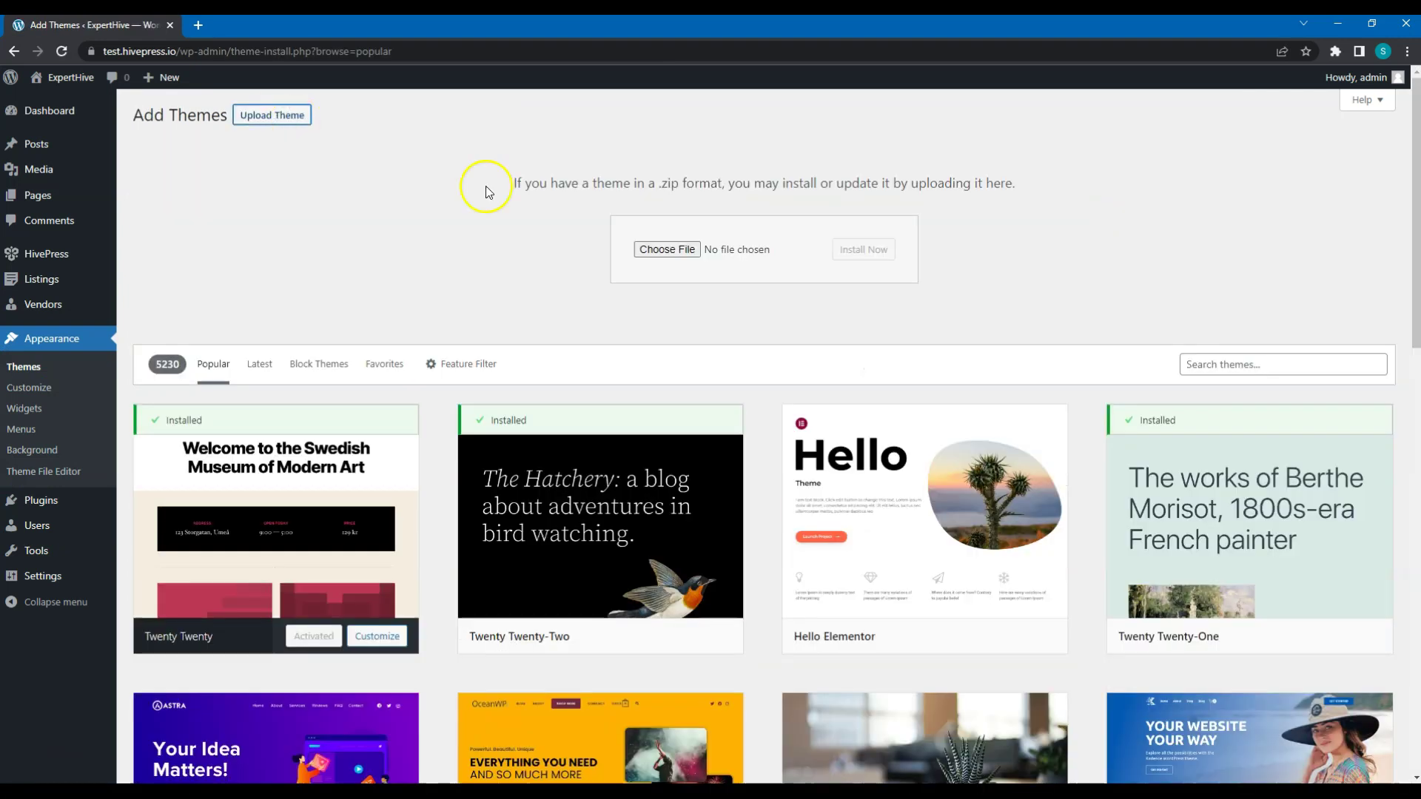
click(675, 247)
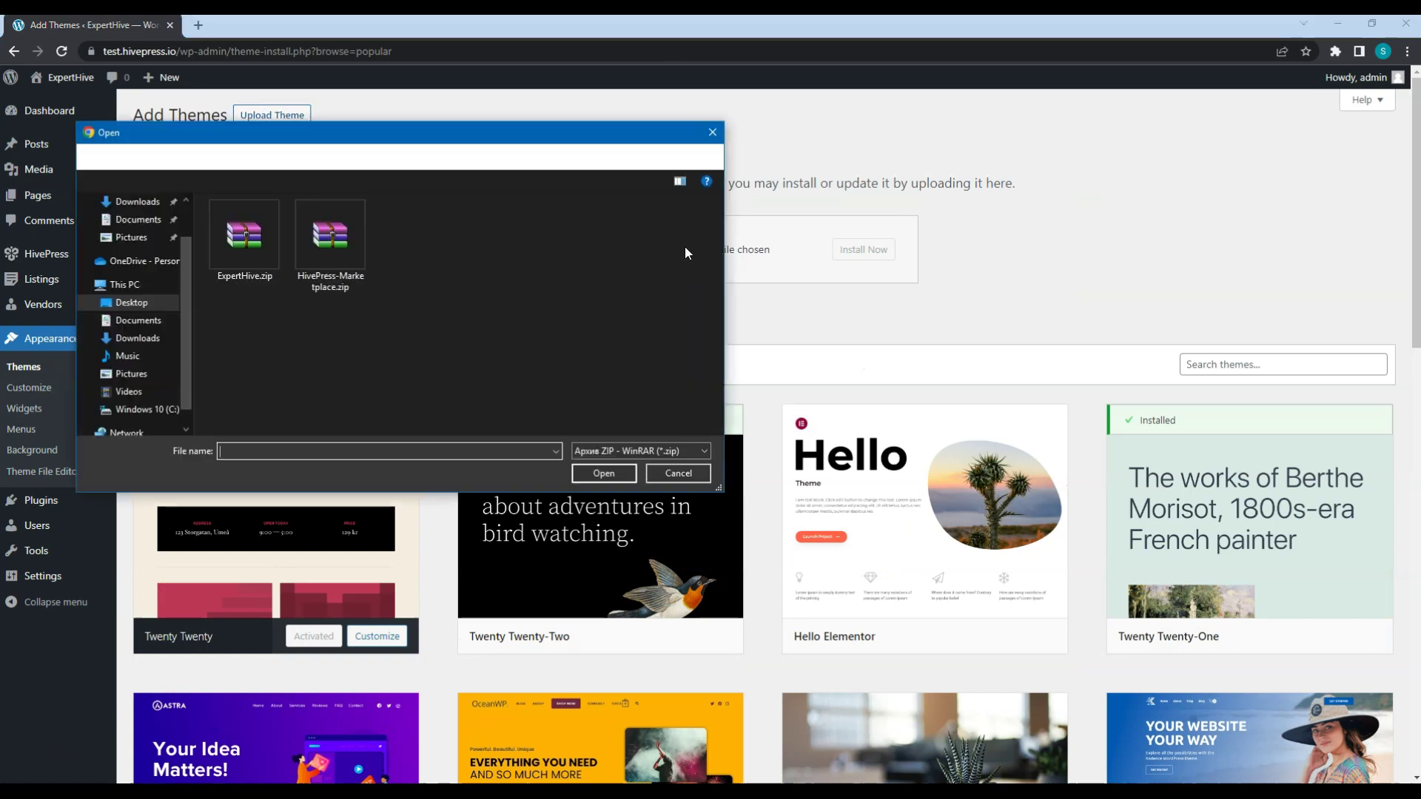
click(273, 247)
click(603, 473)
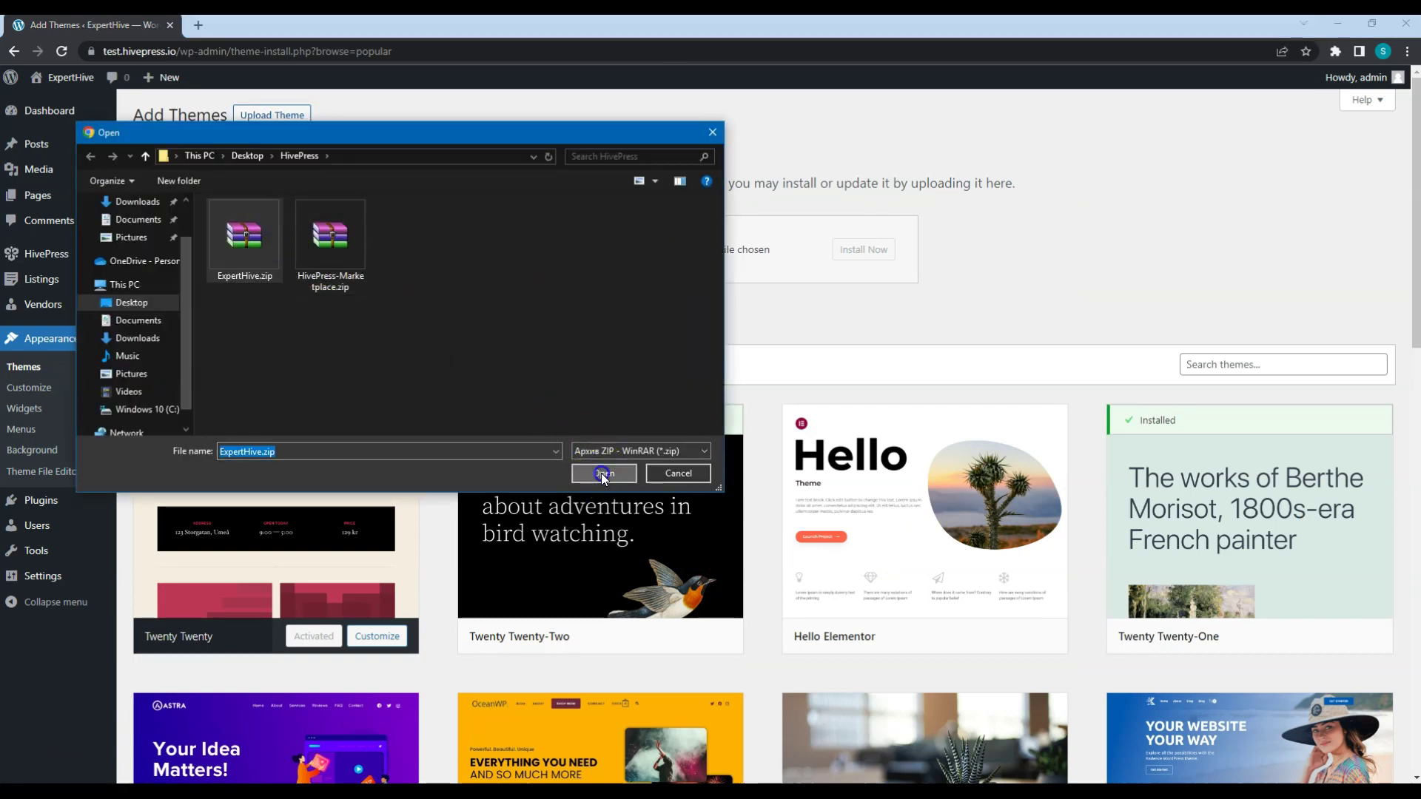
Install the uploaded ExpertHive theme and activate it
click(859, 252)
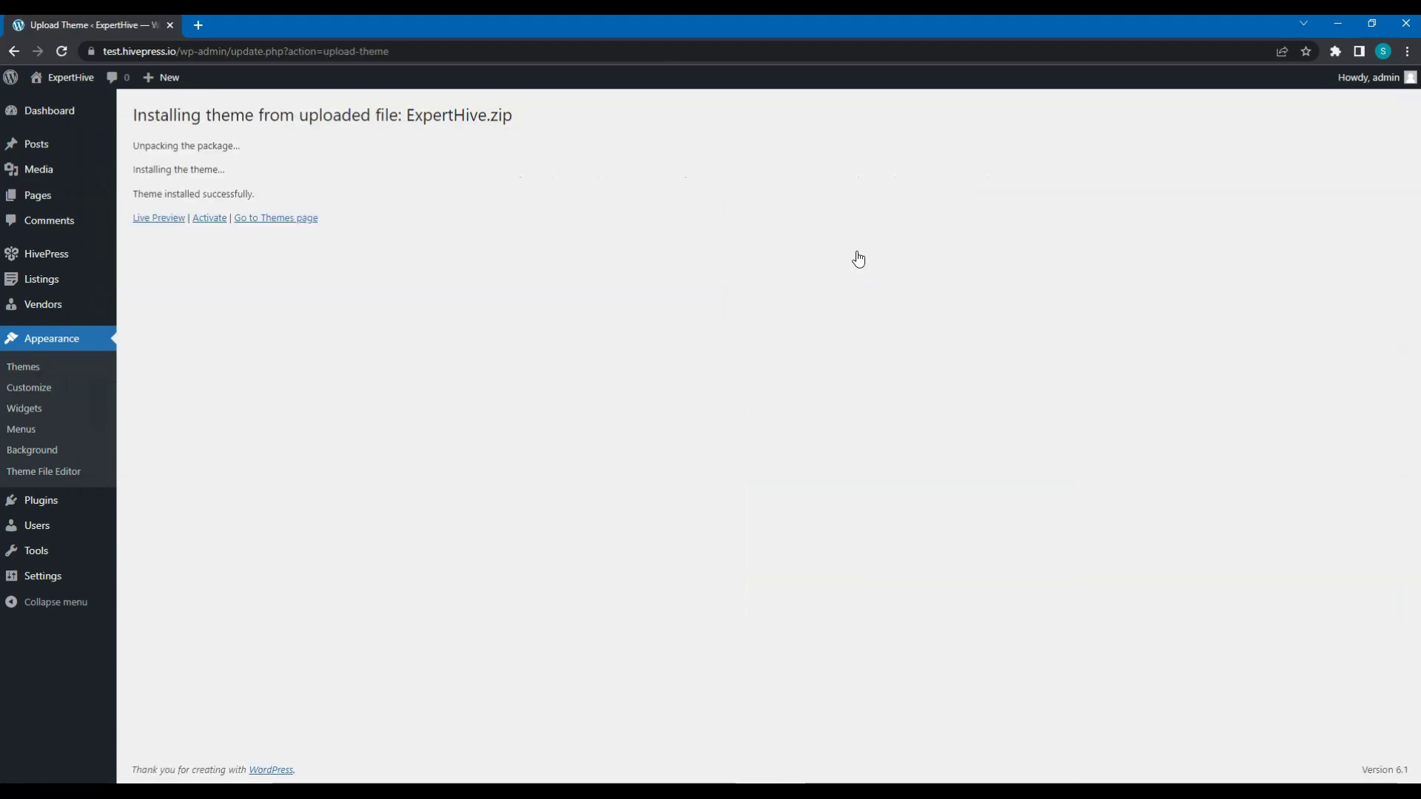
click(270, 216)
click(211, 218)
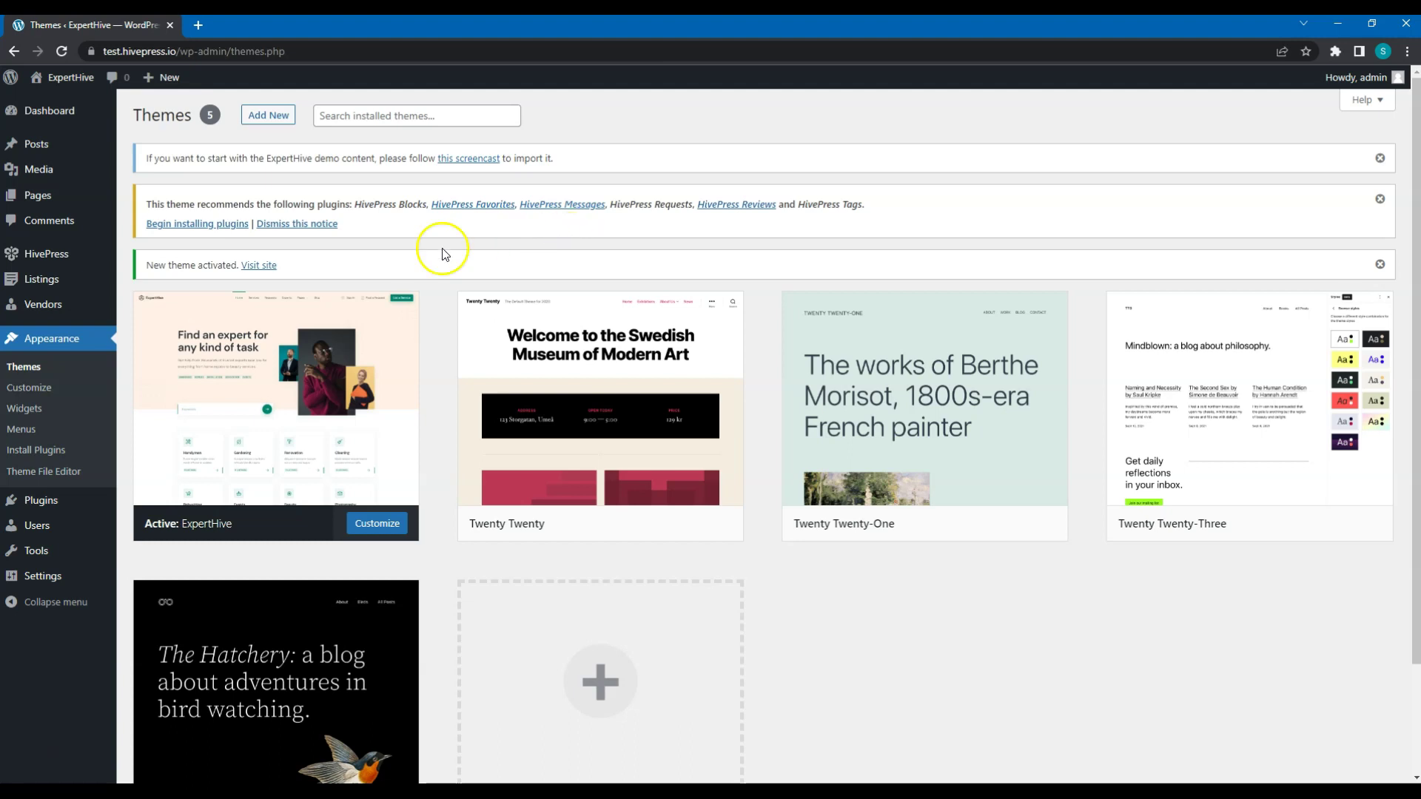
Bulk-install all six HivePress add-ons recommended by ExpertHive
click(221, 224)
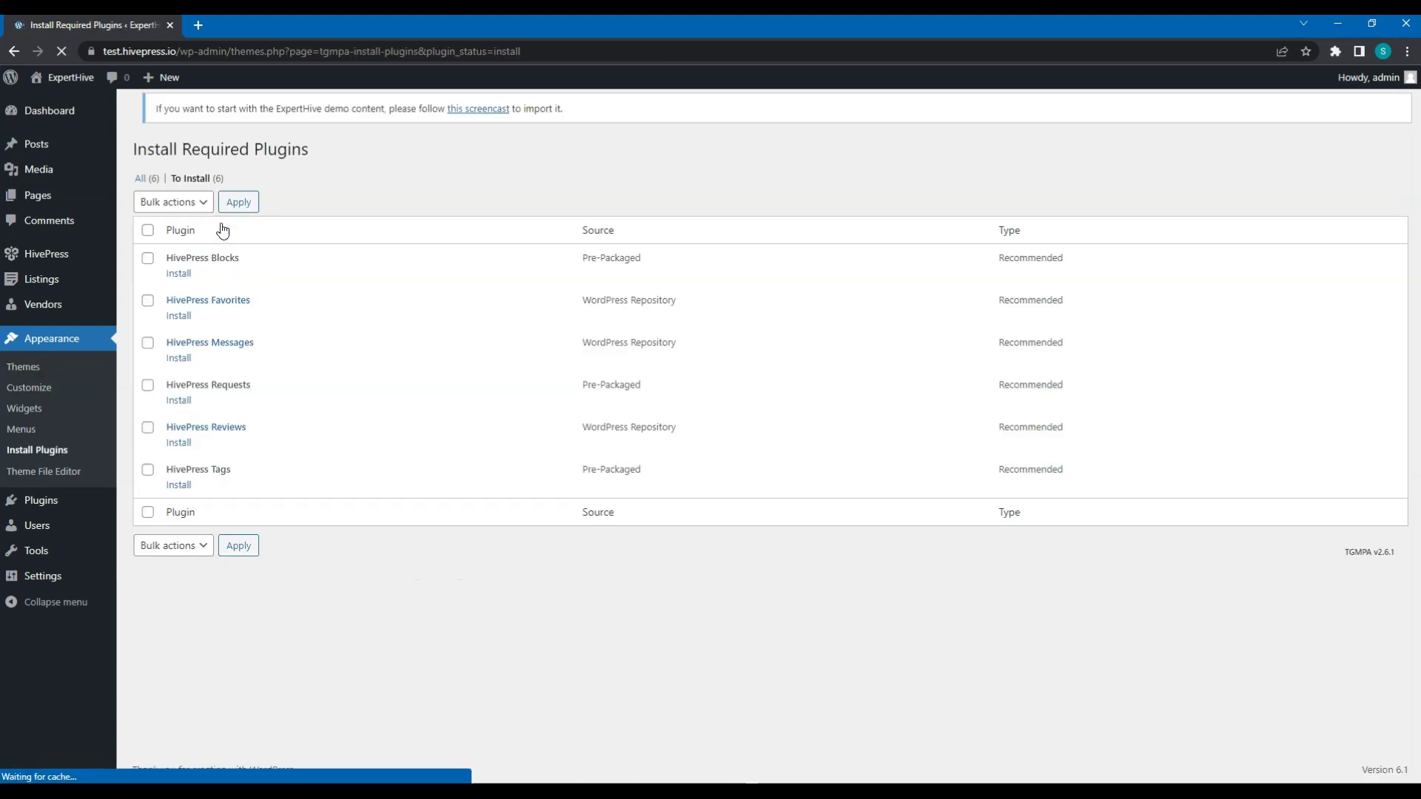
click(147, 241)
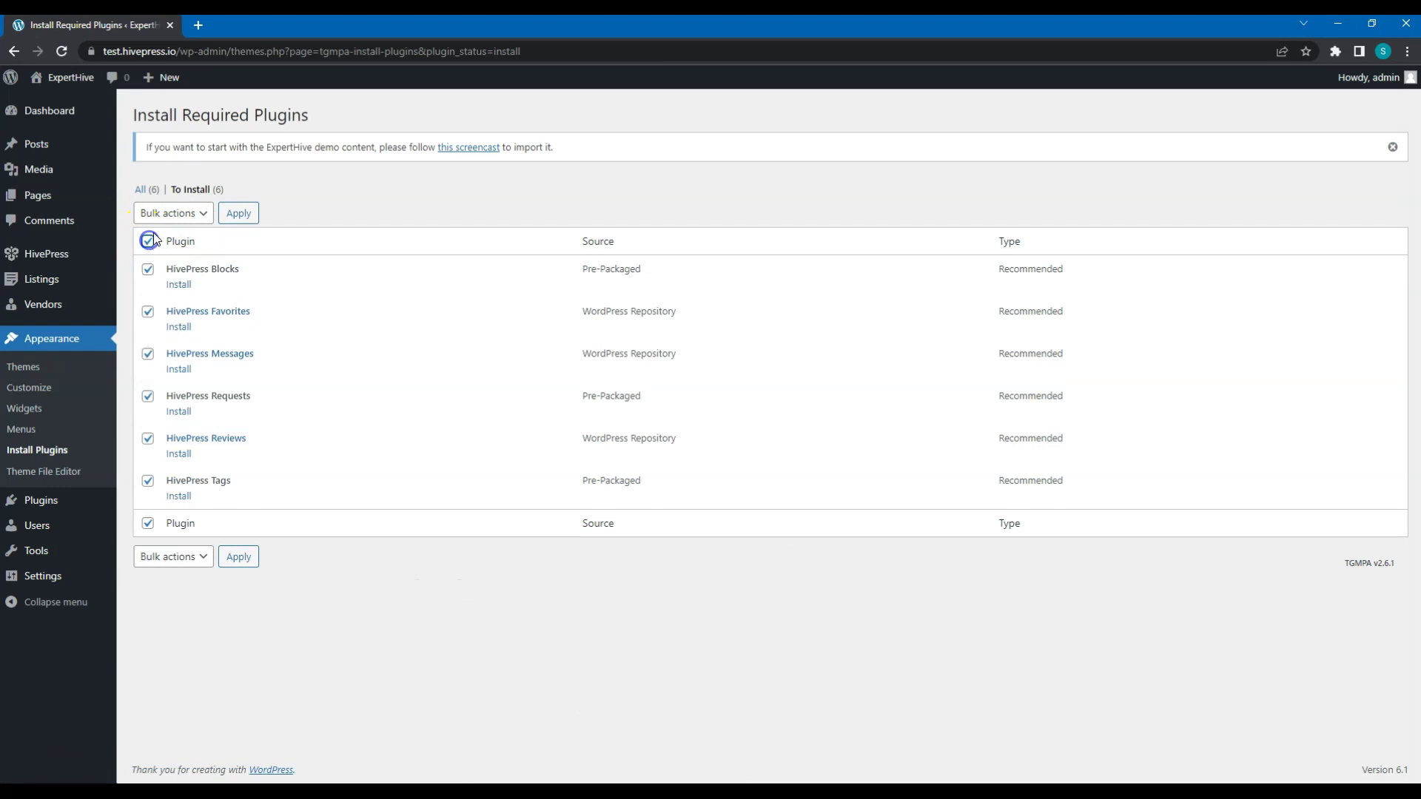
click(173, 213)
click(167, 243)
click(234, 214)
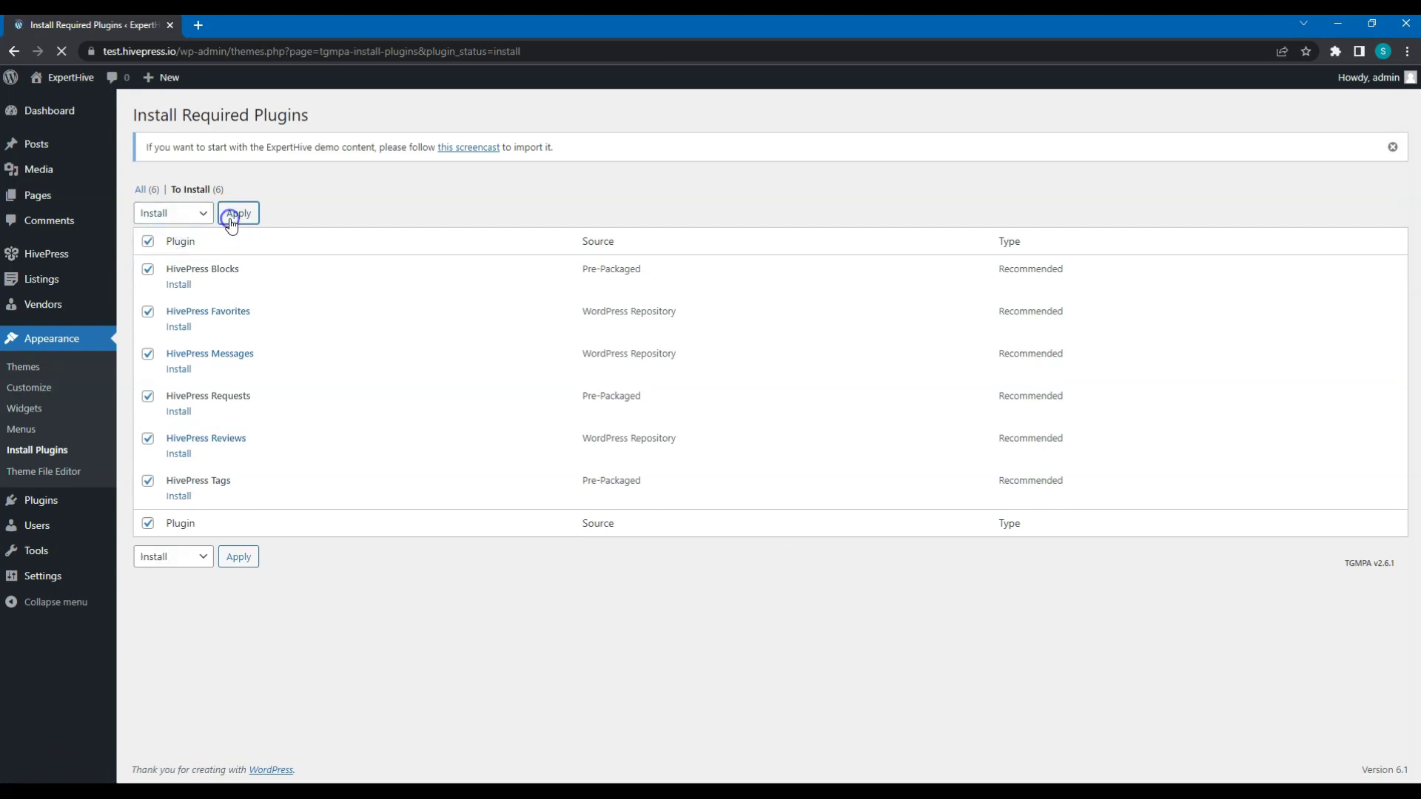
Bulk-activate Blocks, Favorites, Messages, Requests, Reviews and Tags, then dismiss the demo-content notice
click(219, 633)
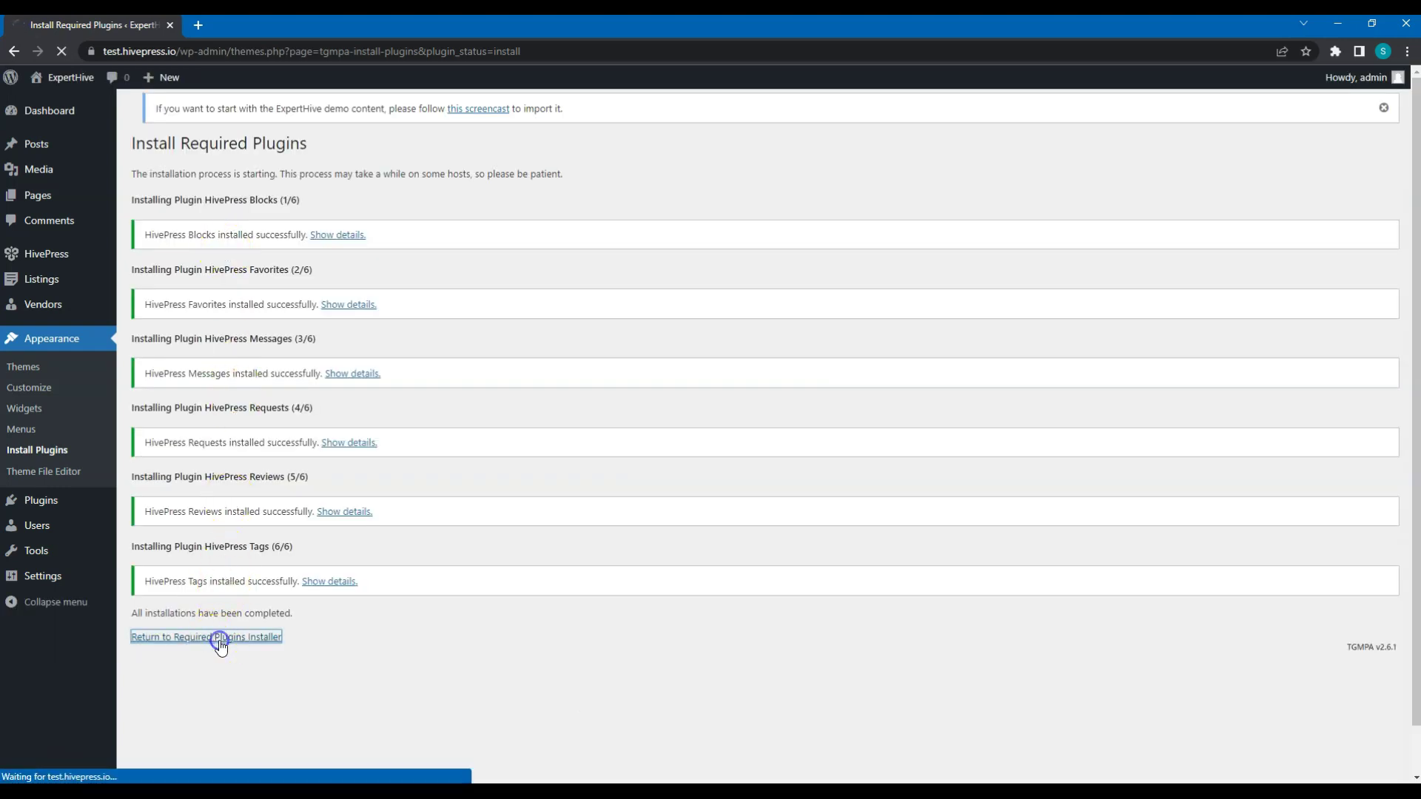
click(148, 523)
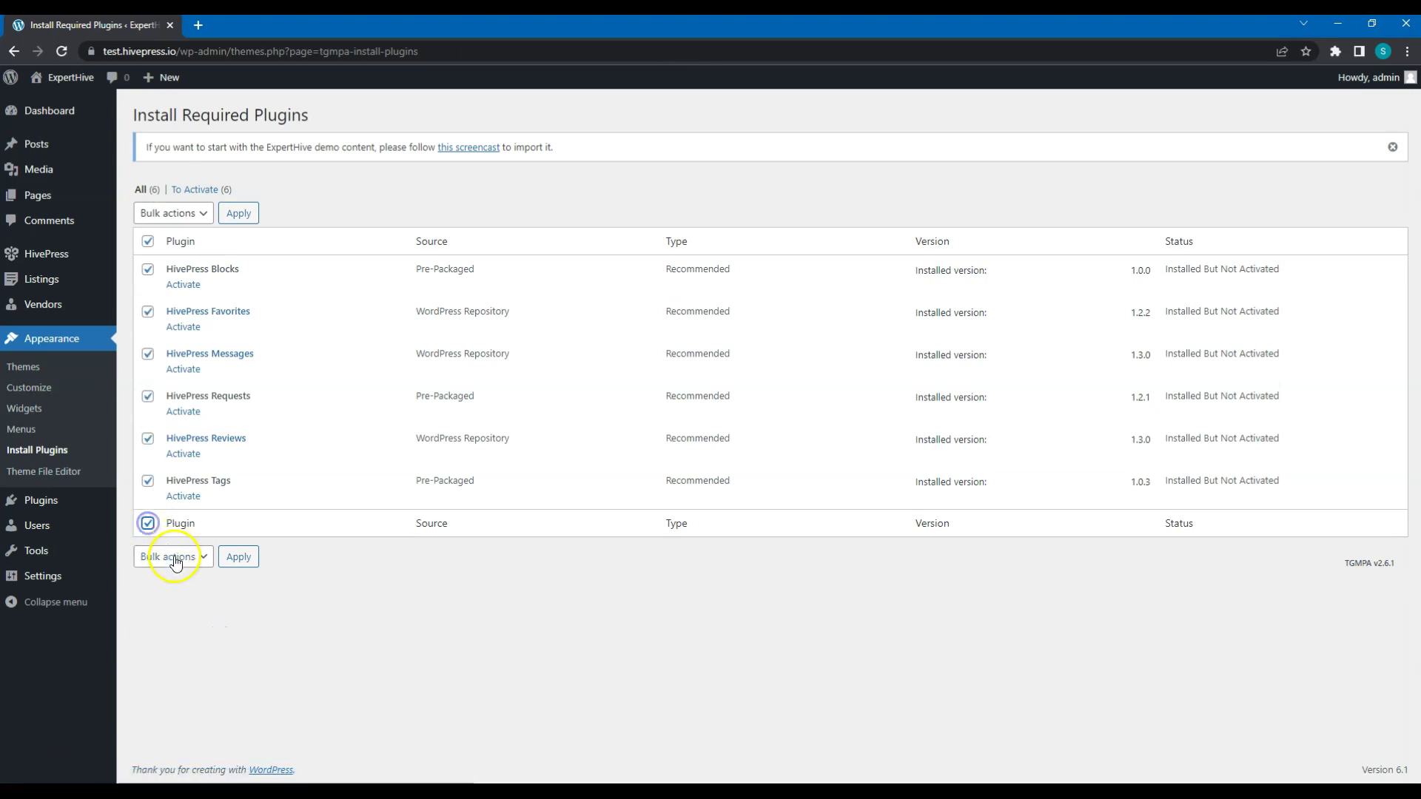
click(173, 556)
click(185, 621)
click(239, 559)
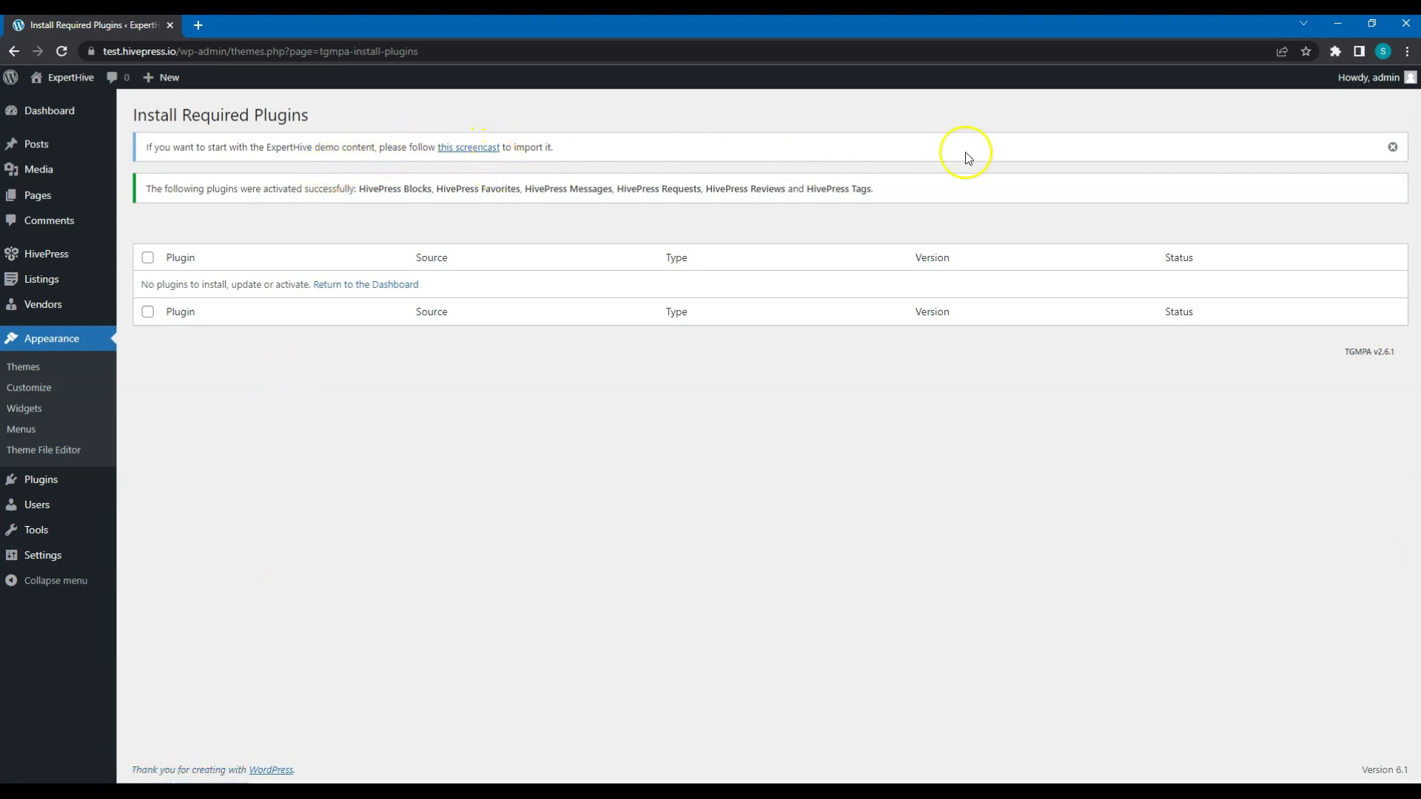
click(1382, 150)
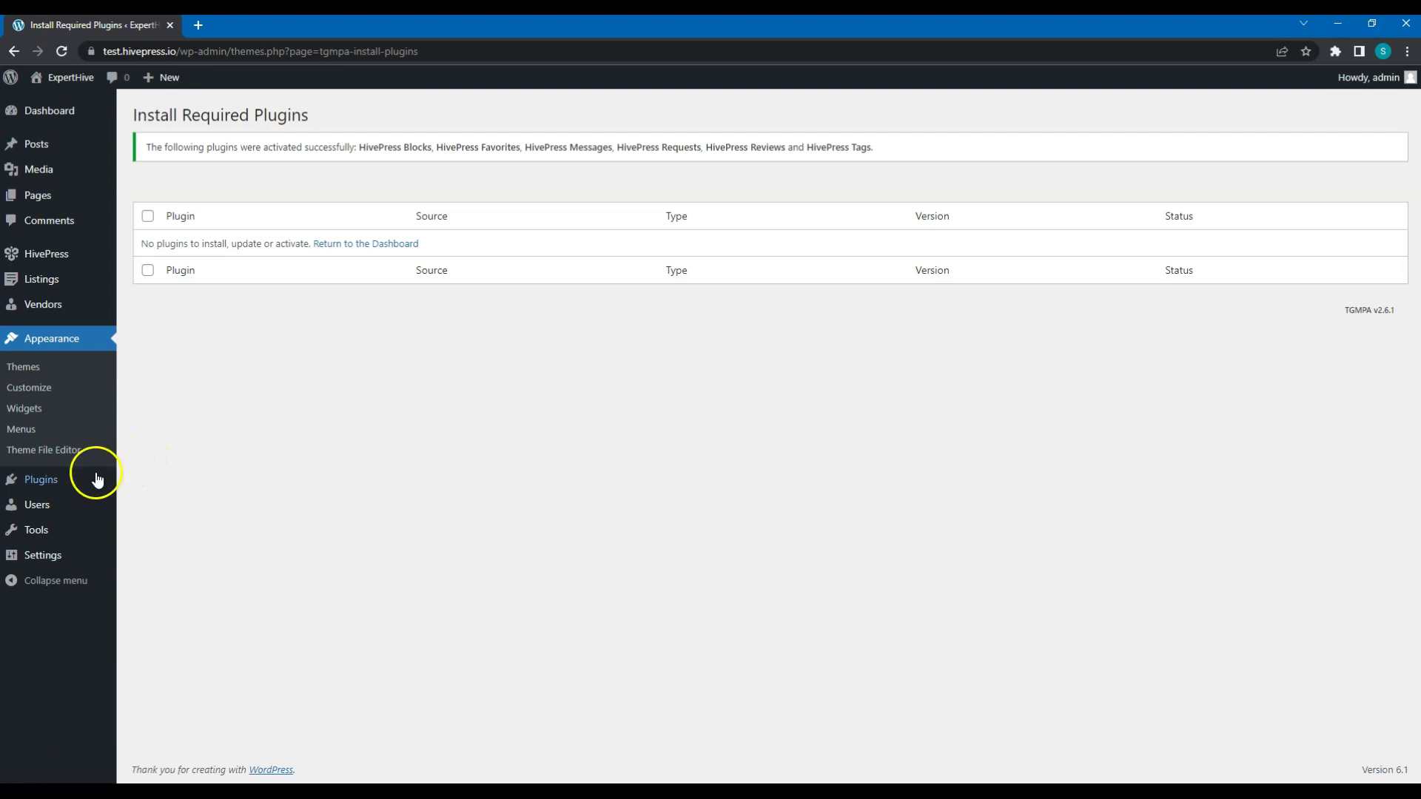
Upload HivePress-Marketplace.zip, then install and activate HivePress Marketplace 1.3.5
mouse_move(62, 490)
click(151, 502)
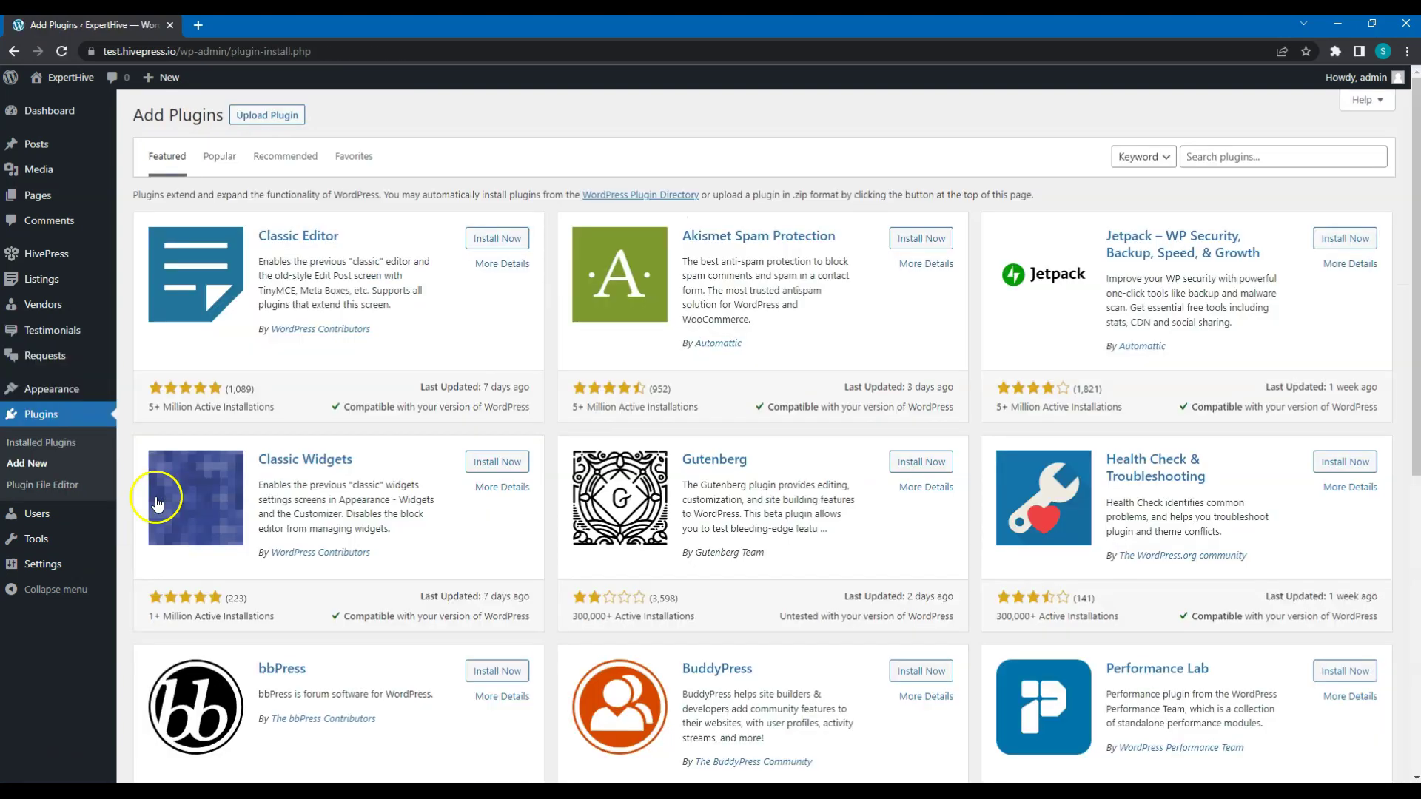
click(263, 119)
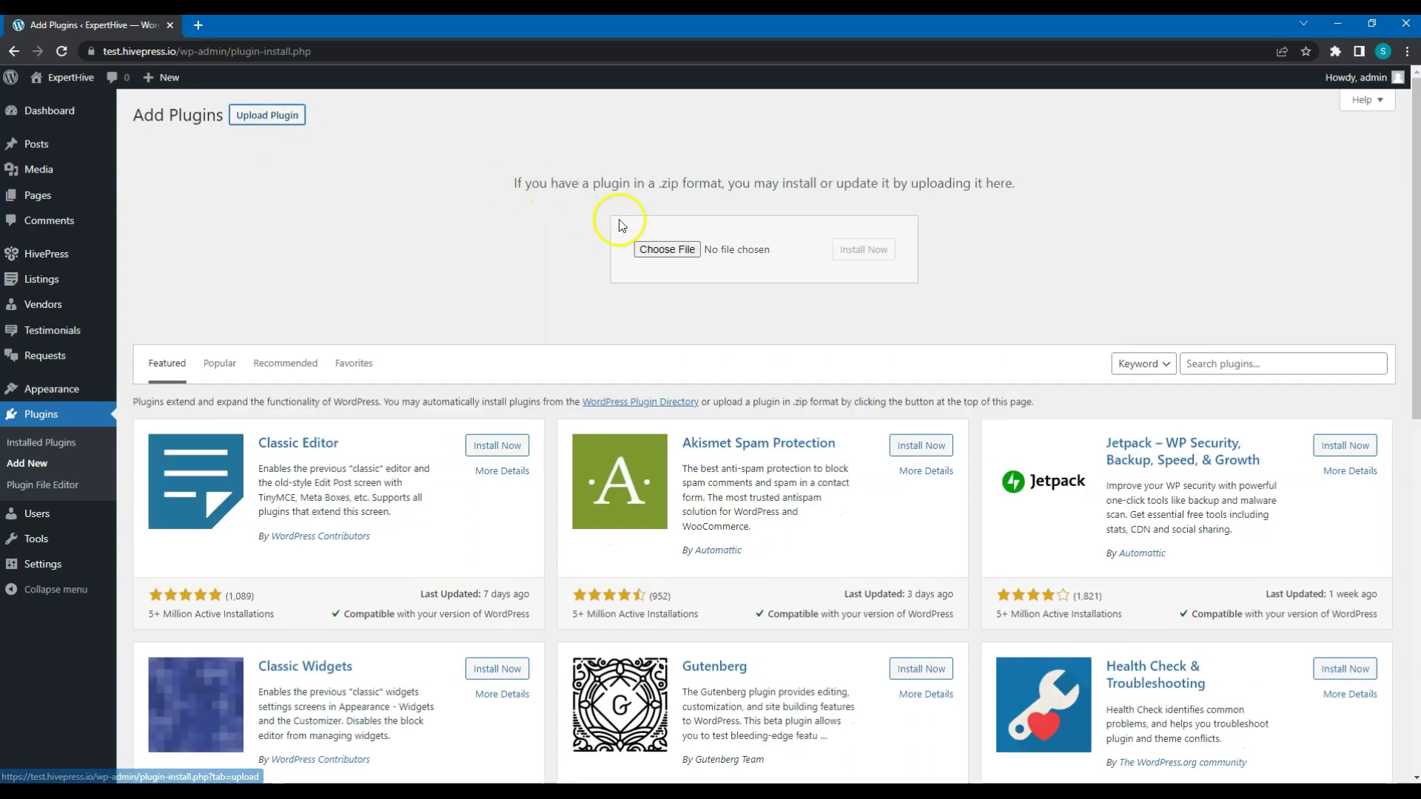
click(643, 250)
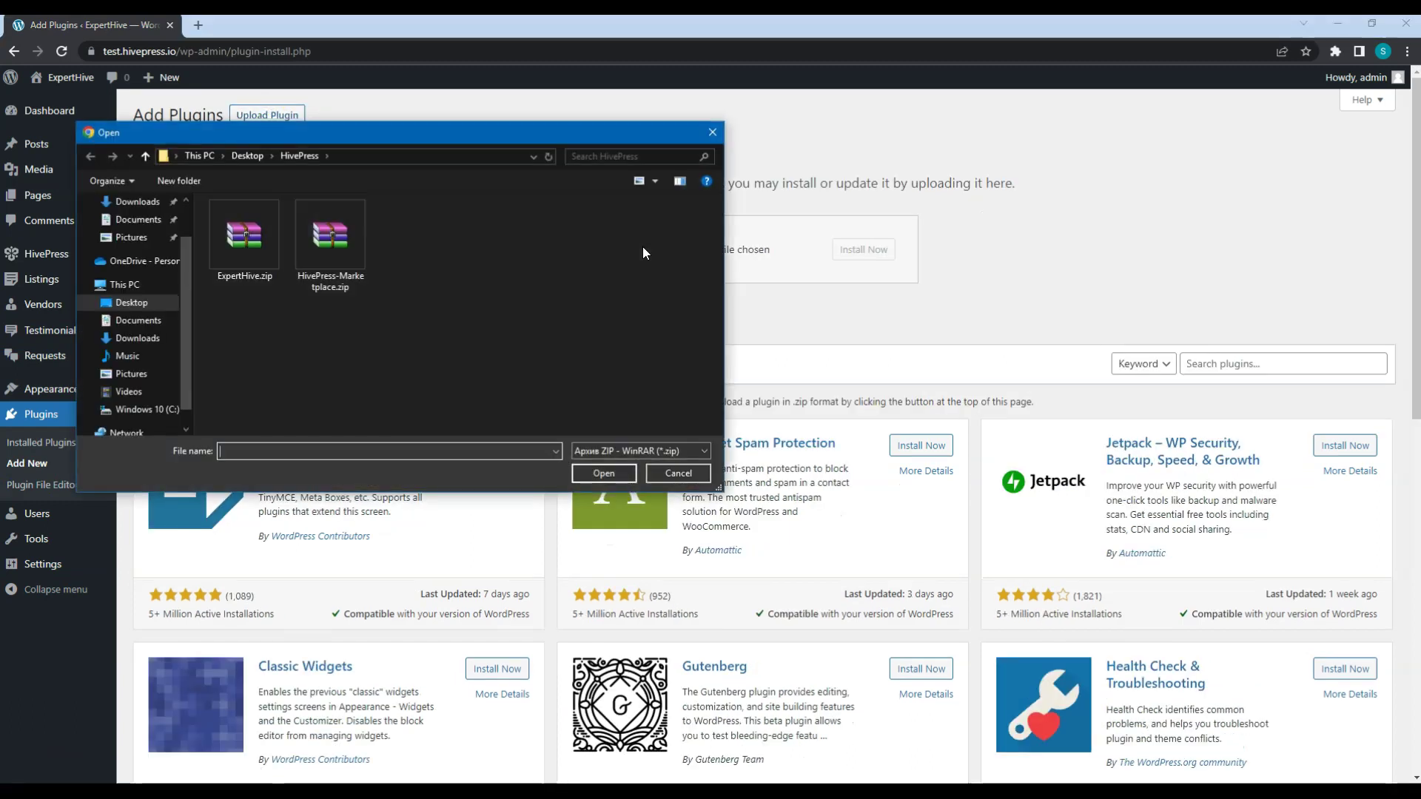
click(353, 271)
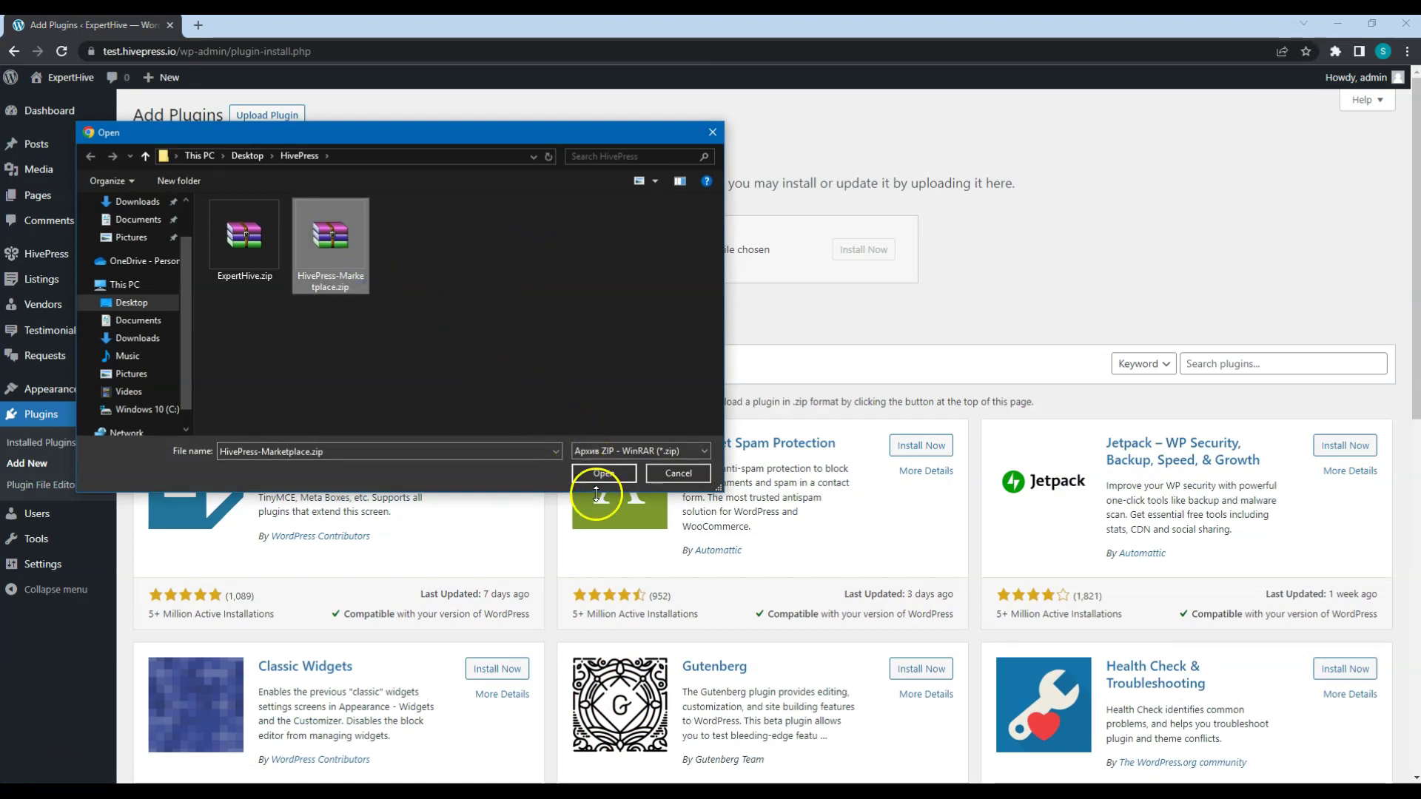
click(604, 472)
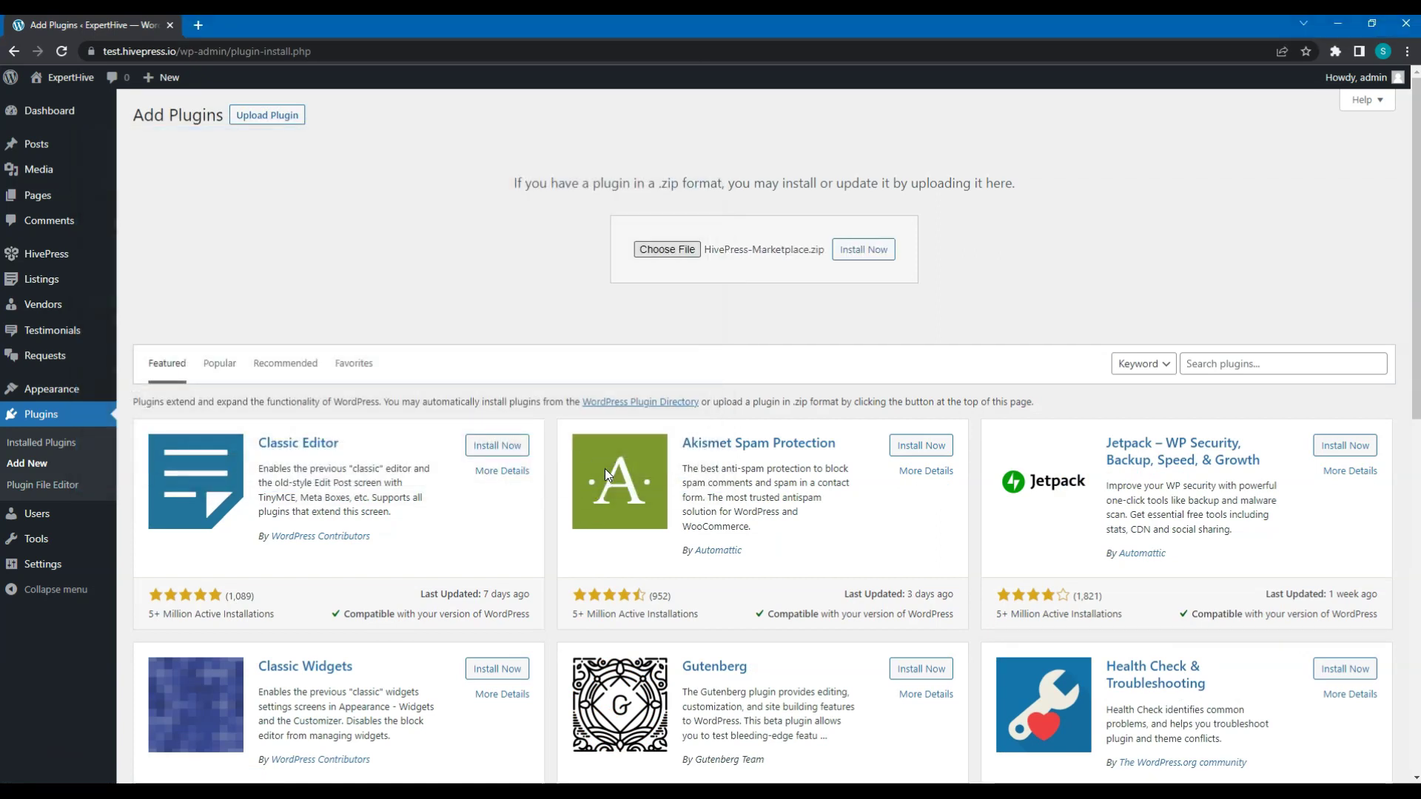
click(864, 249)
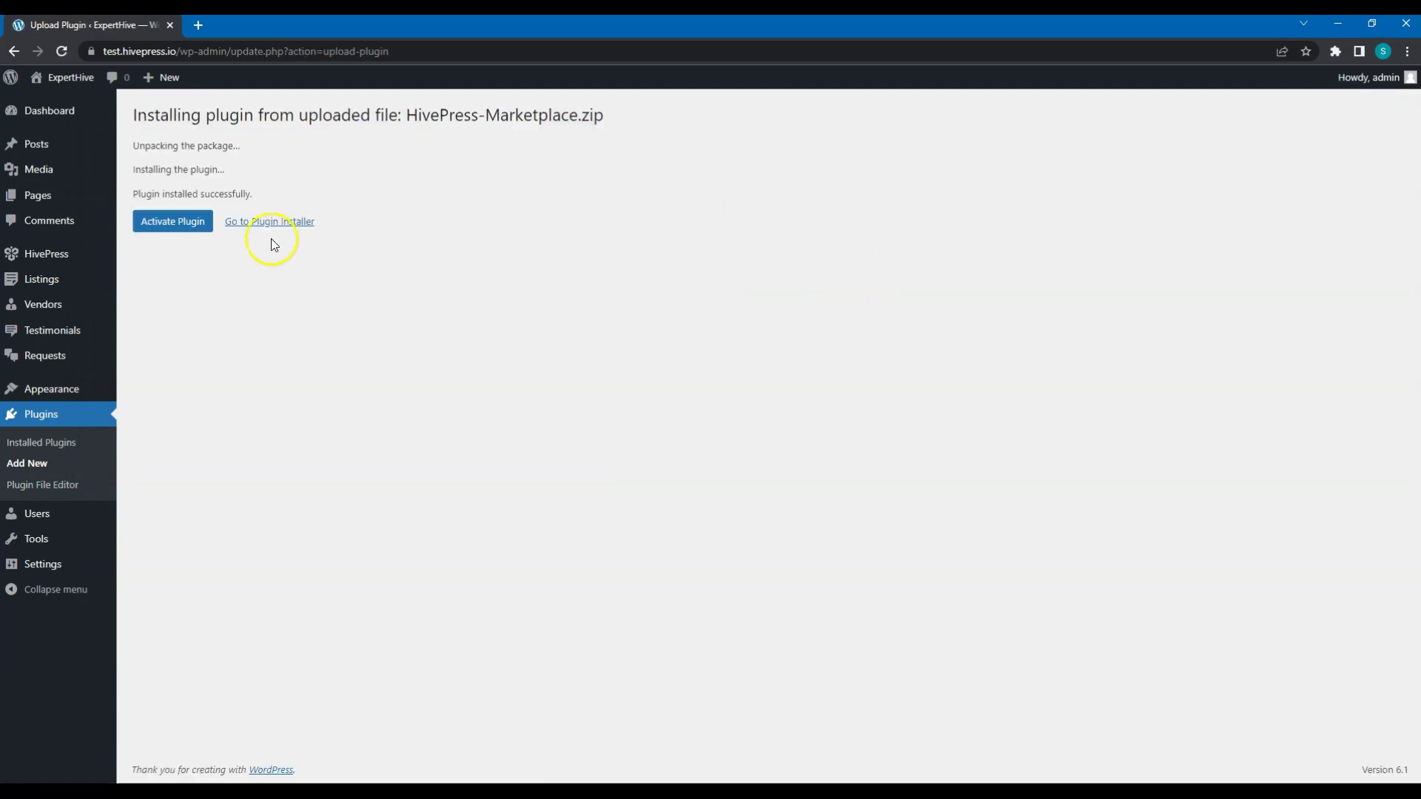
click(197, 223)
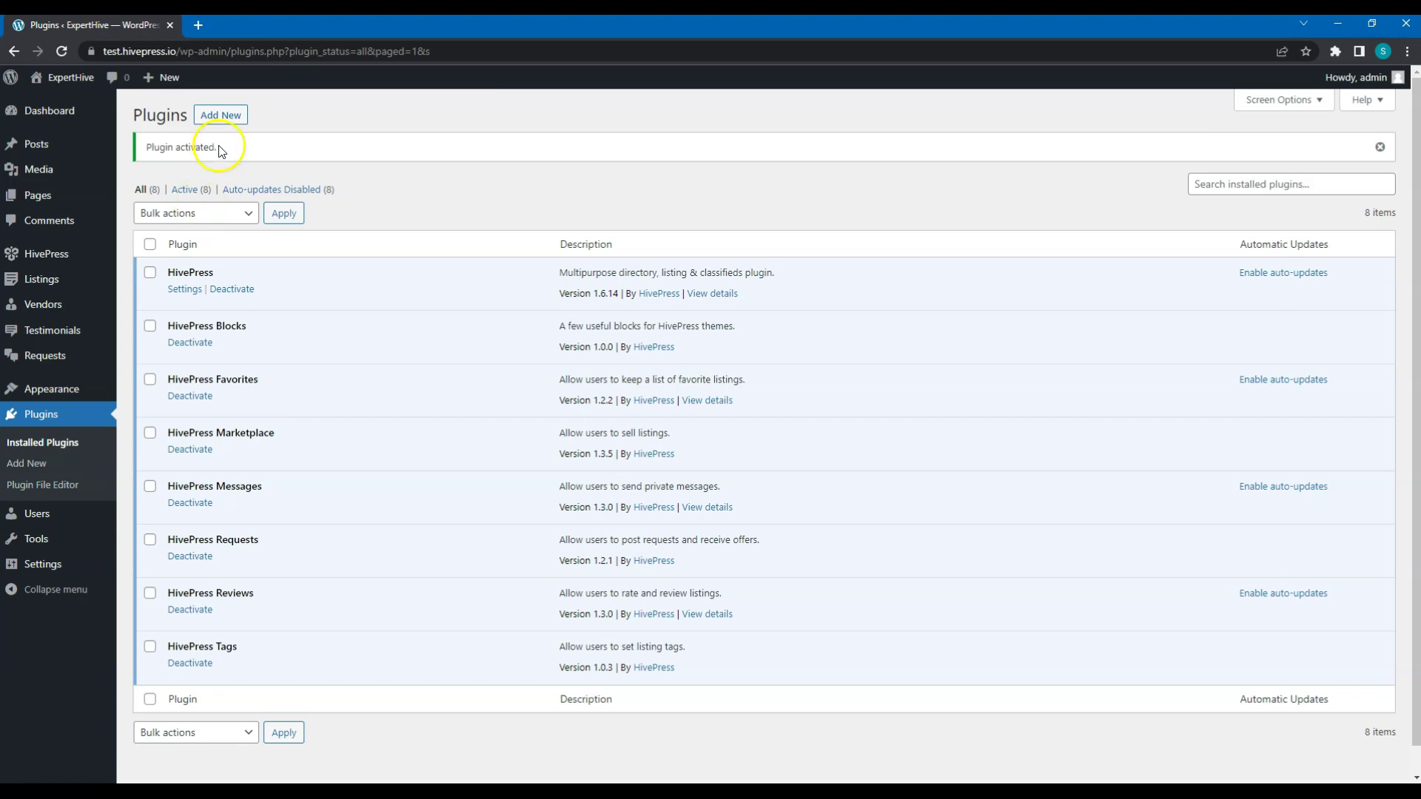
Search for WooCommerce, then install and activate it to launch its setup wizard
click(222, 116)
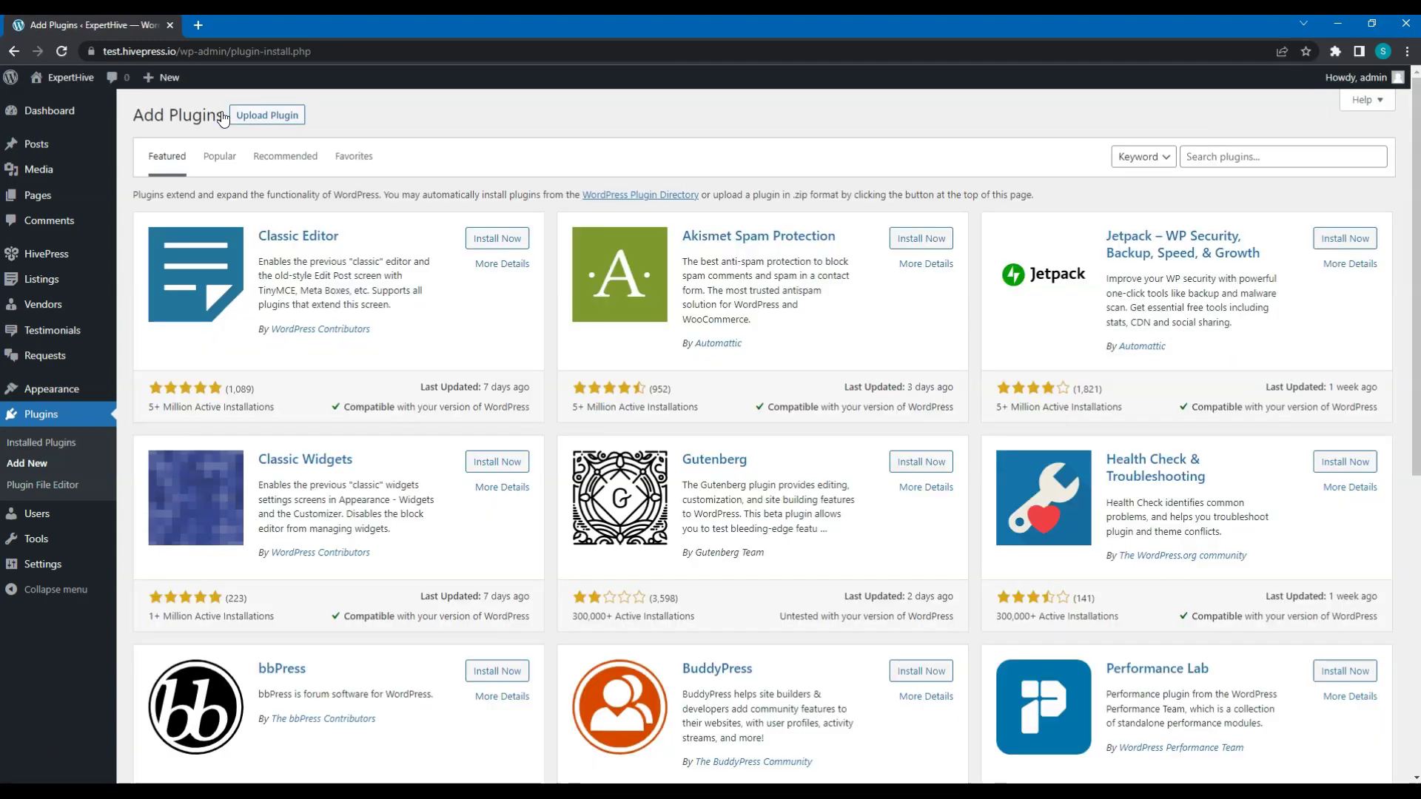
click(1206, 151)
text(Wooc)
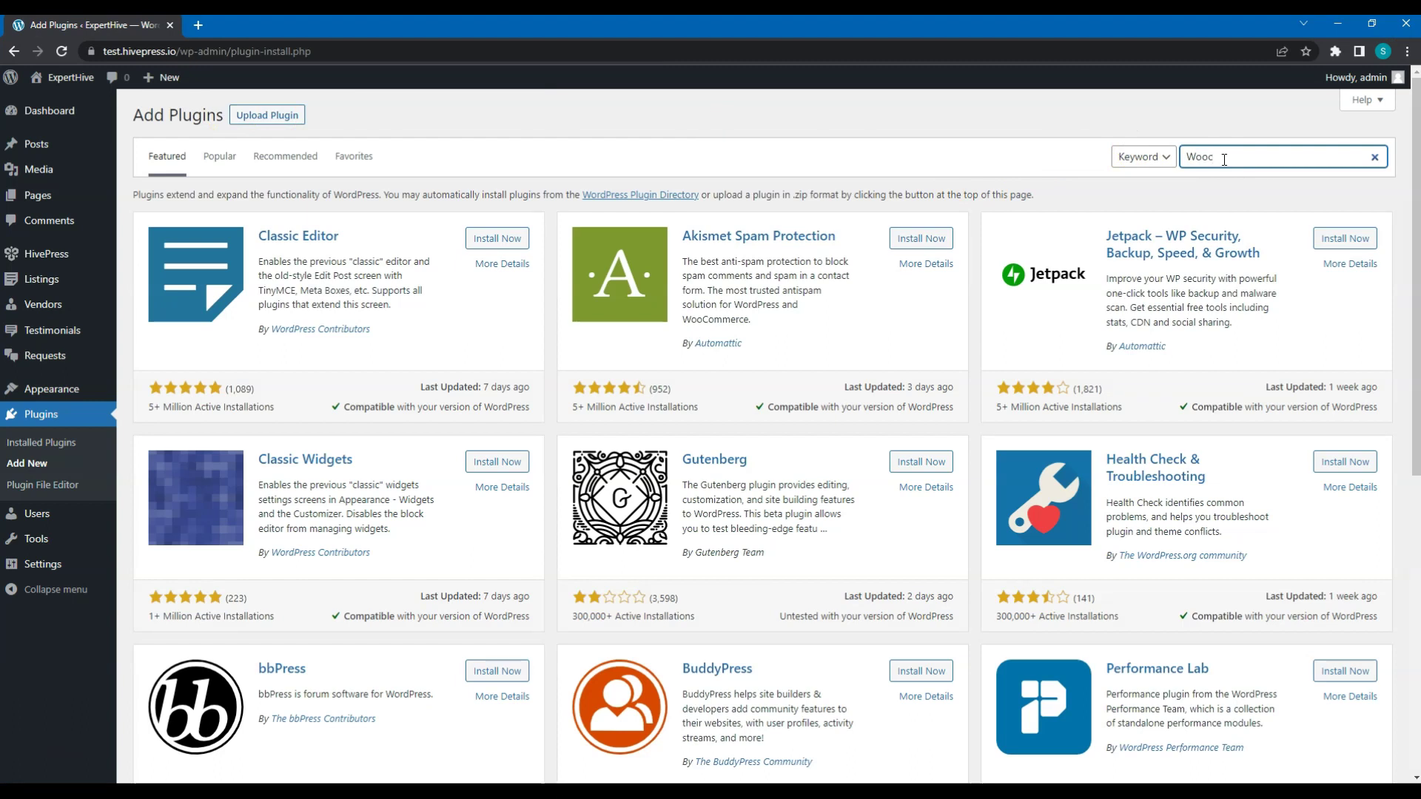
text(ommerce)
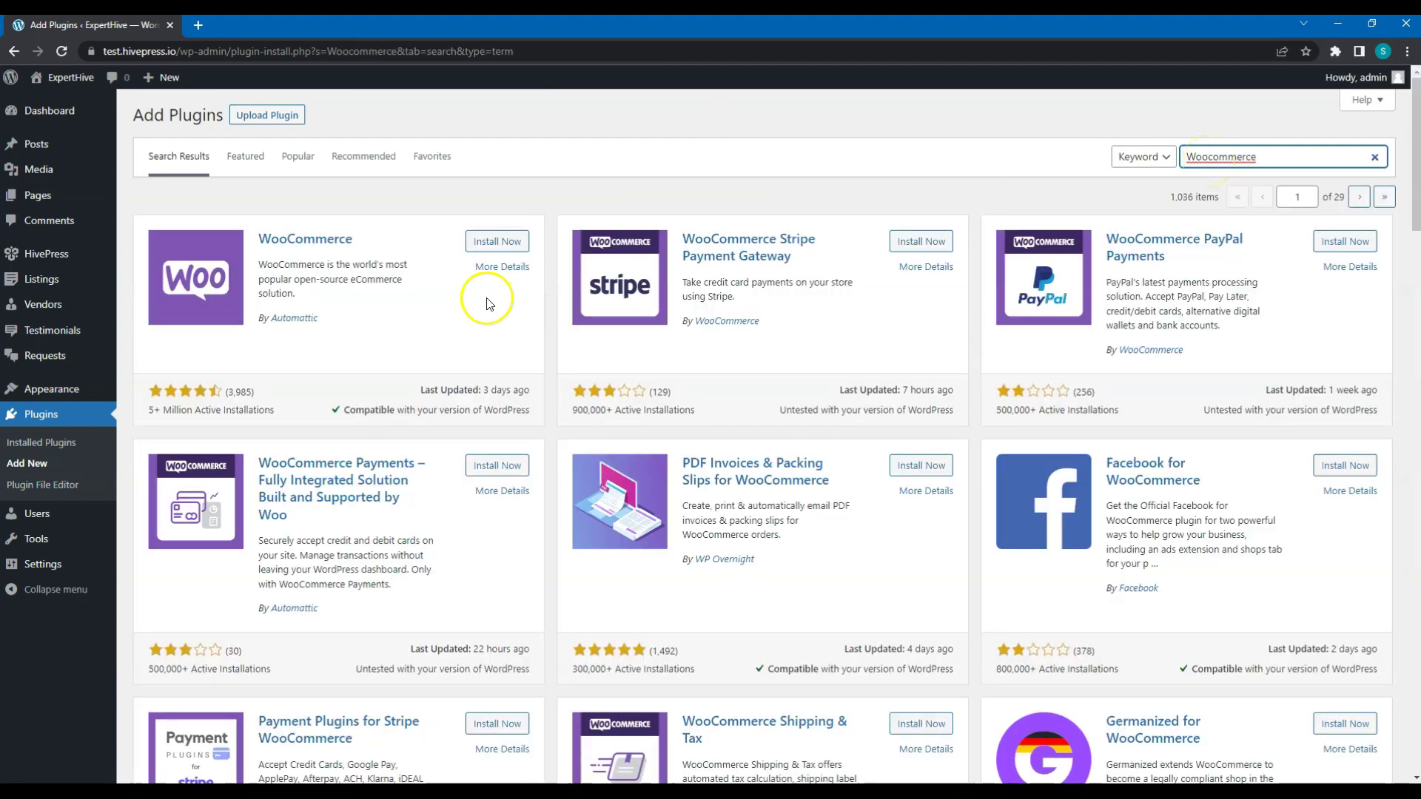
click(486, 244)
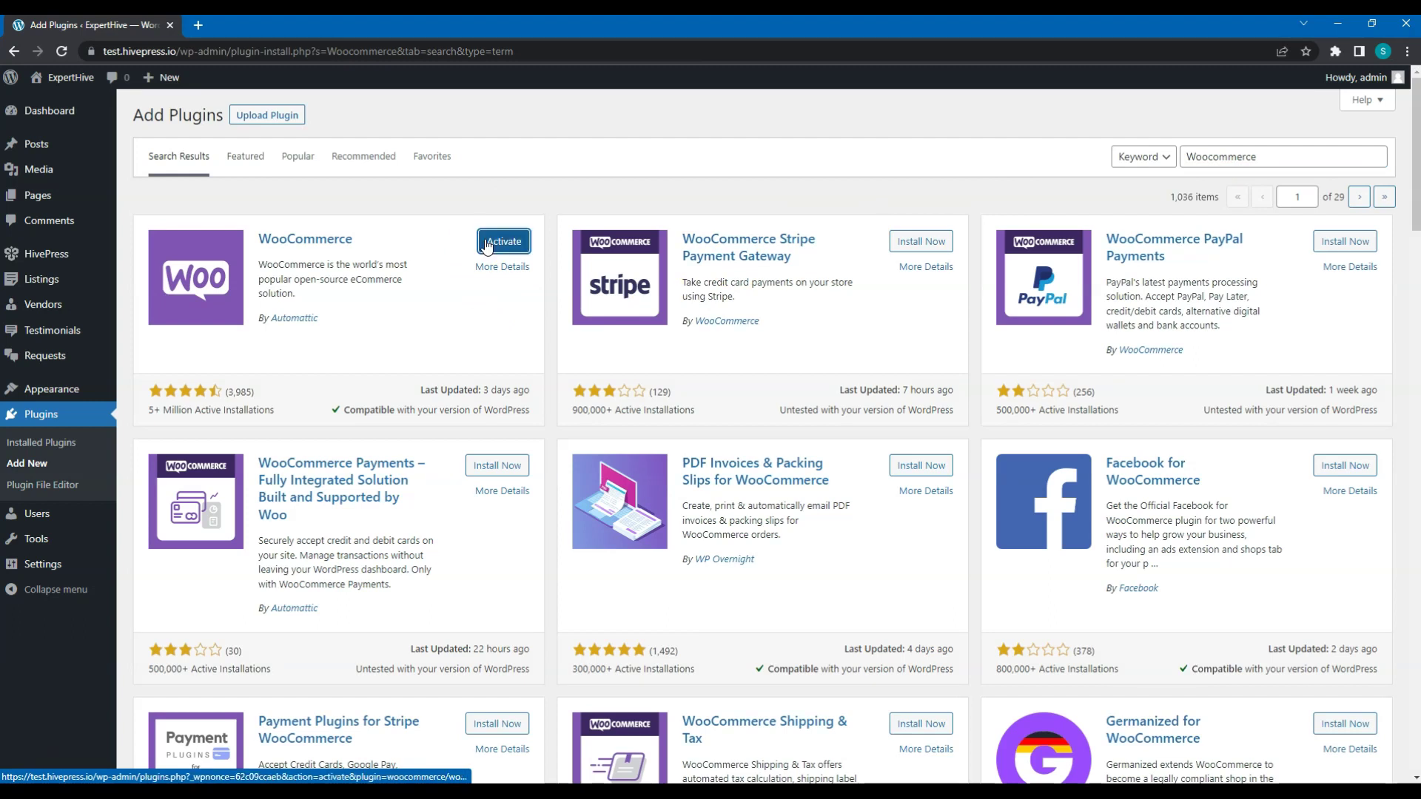
click(486, 245)
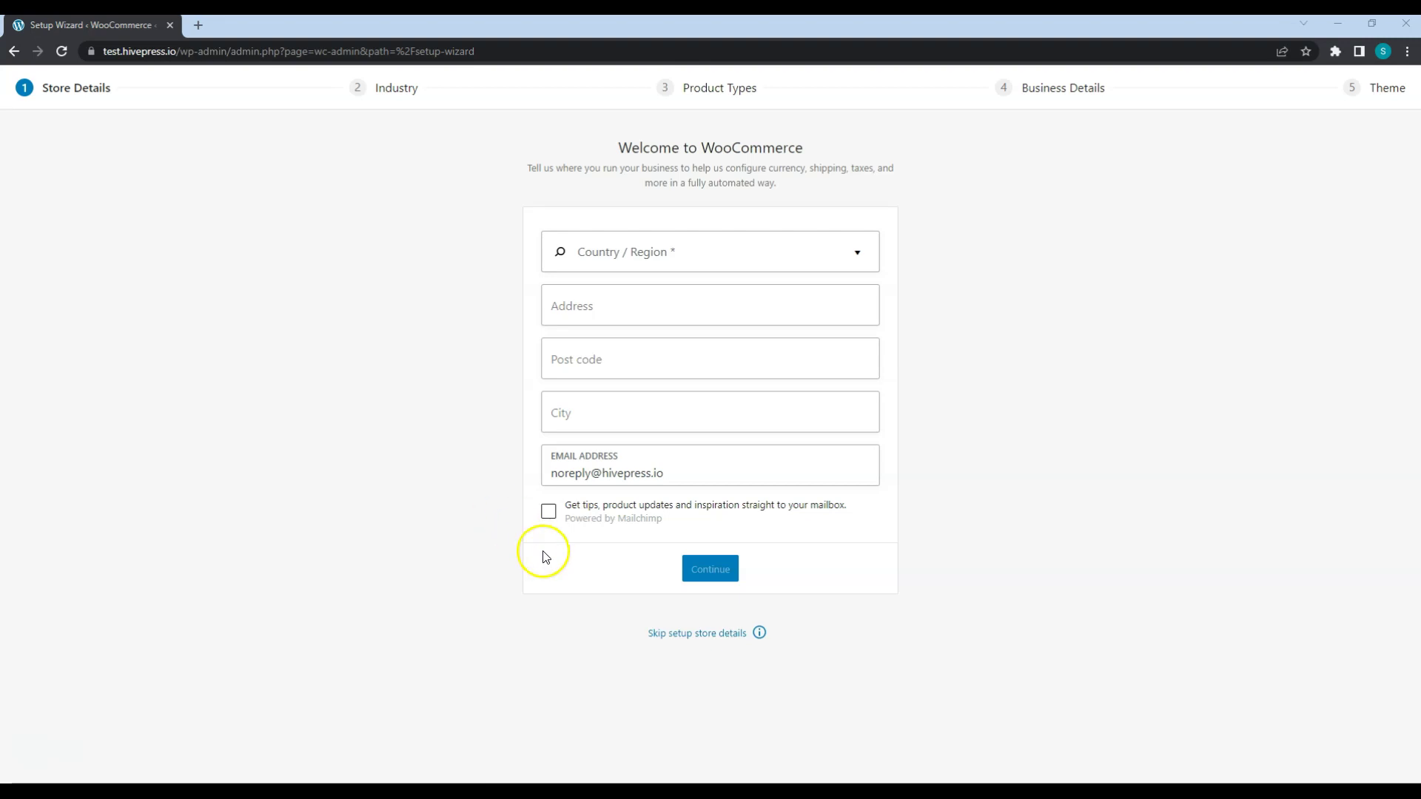
Skip the Store Details step of the WooCommerce wizard to reach the Dashboard
click(680, 635)
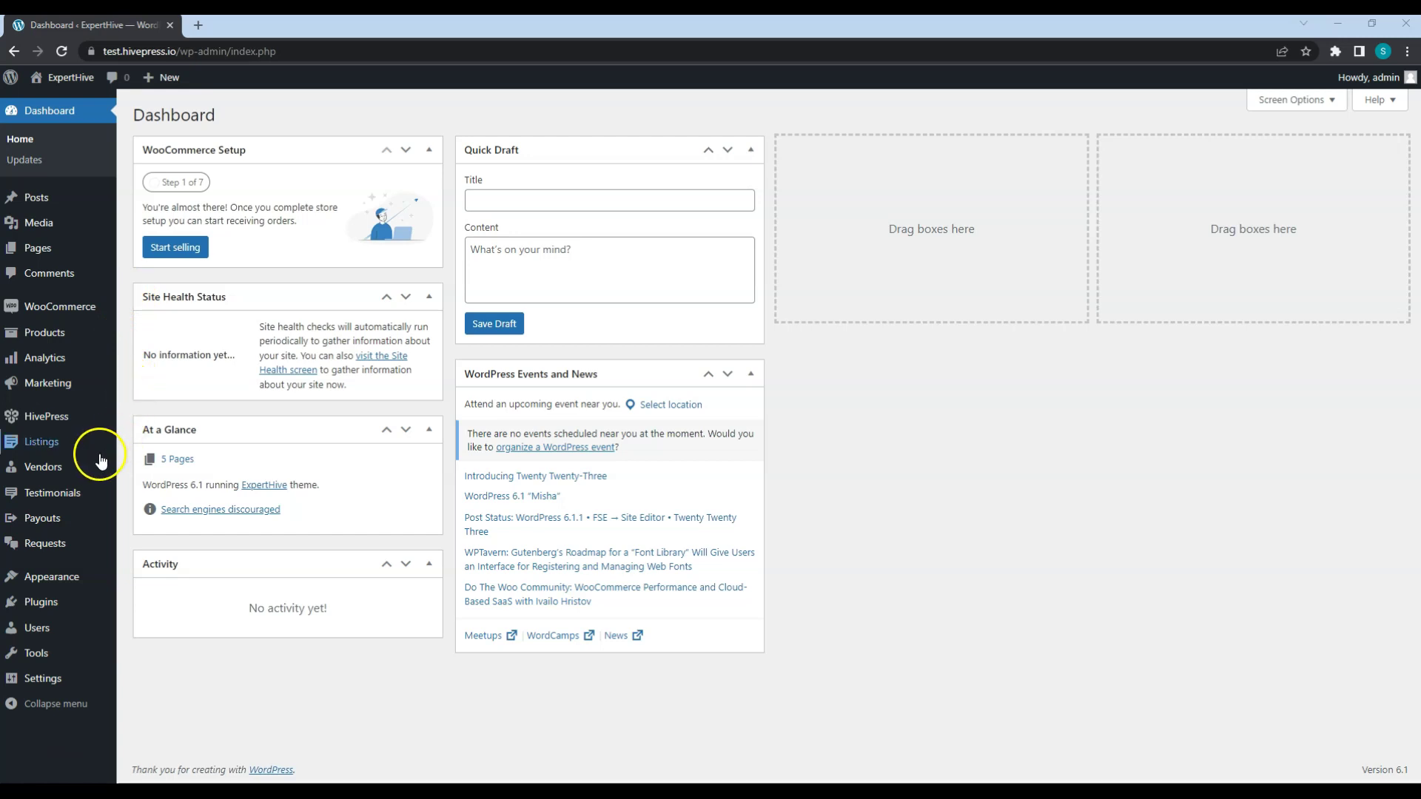
mouse_move(47, 474)
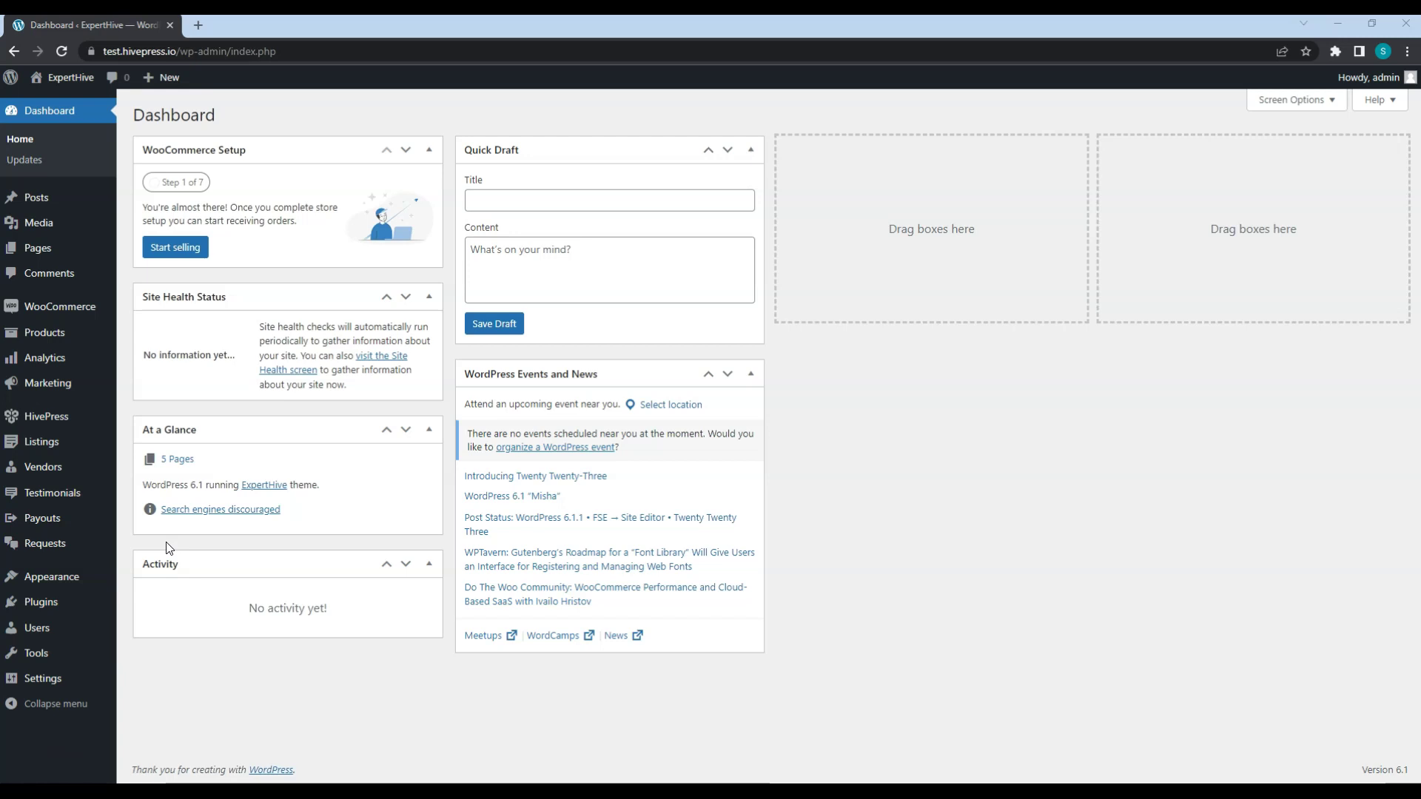
mouse_move(45, 551)
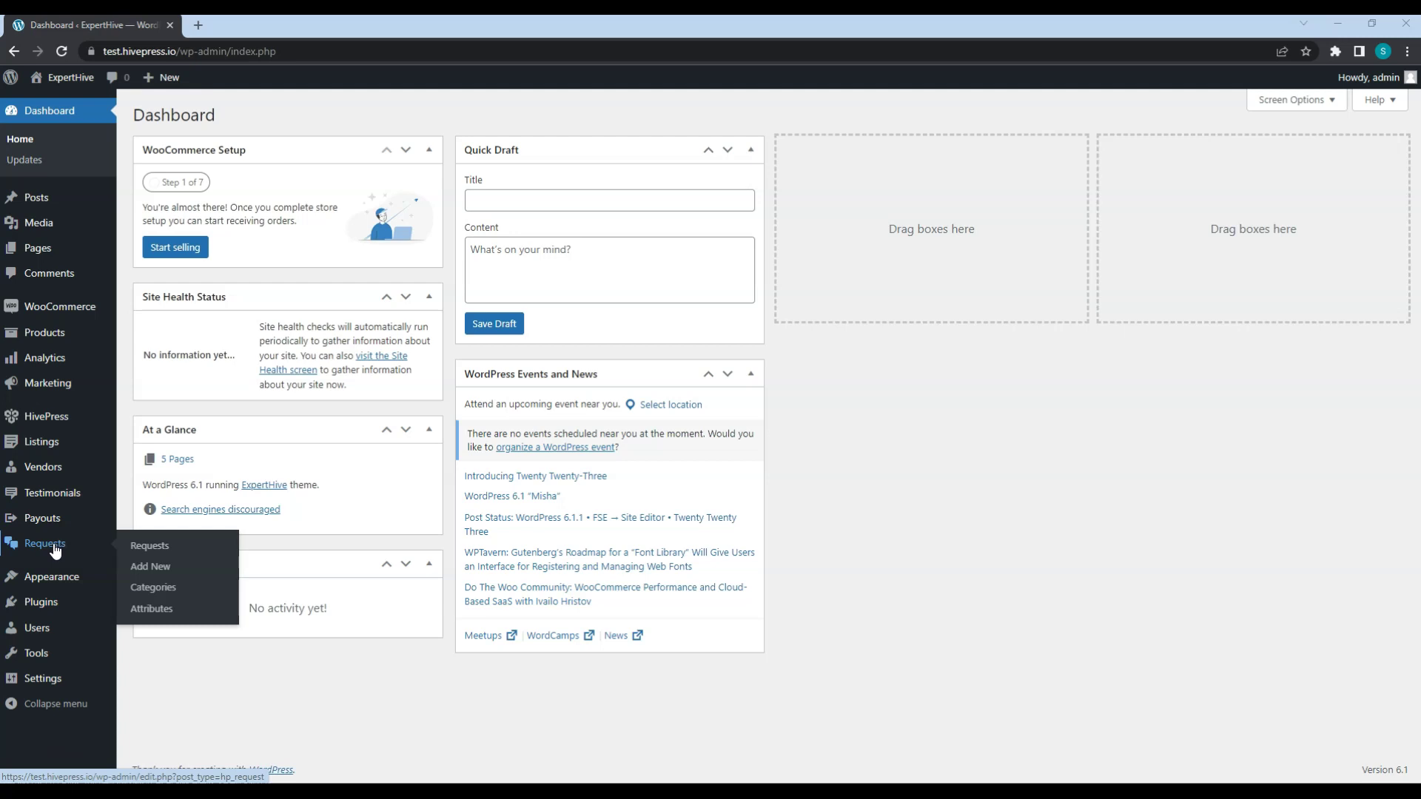
click(126, 521)
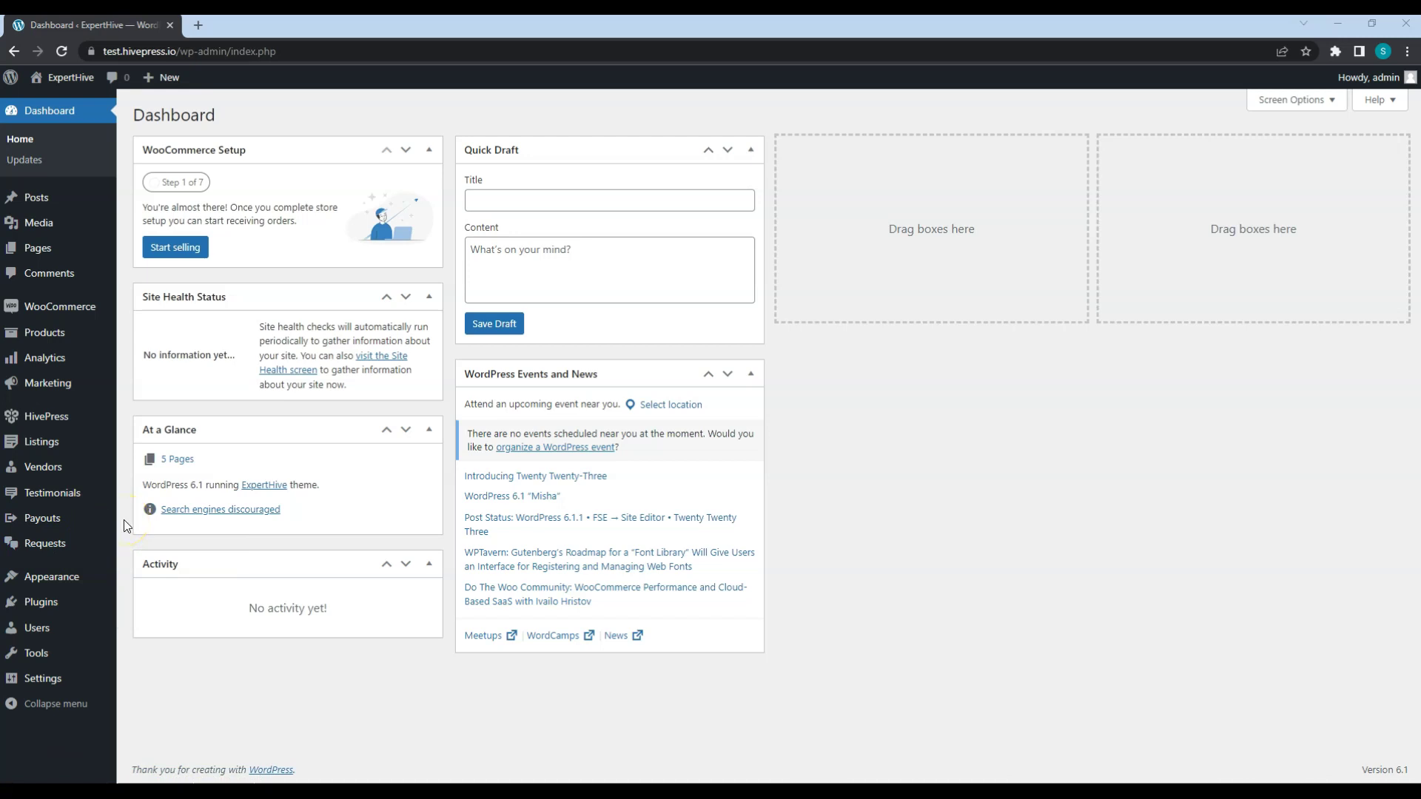
click(48, 526)
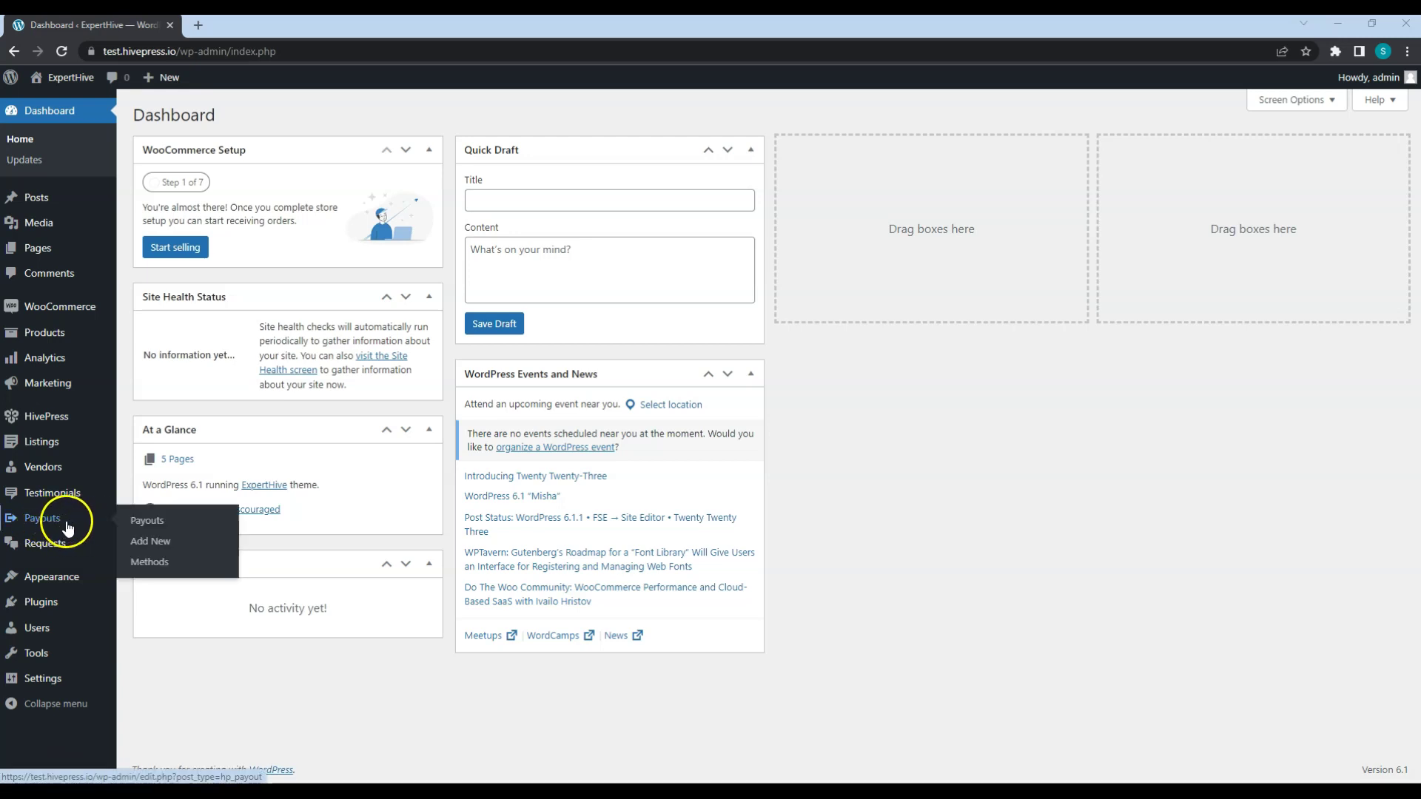
click(144, 577)
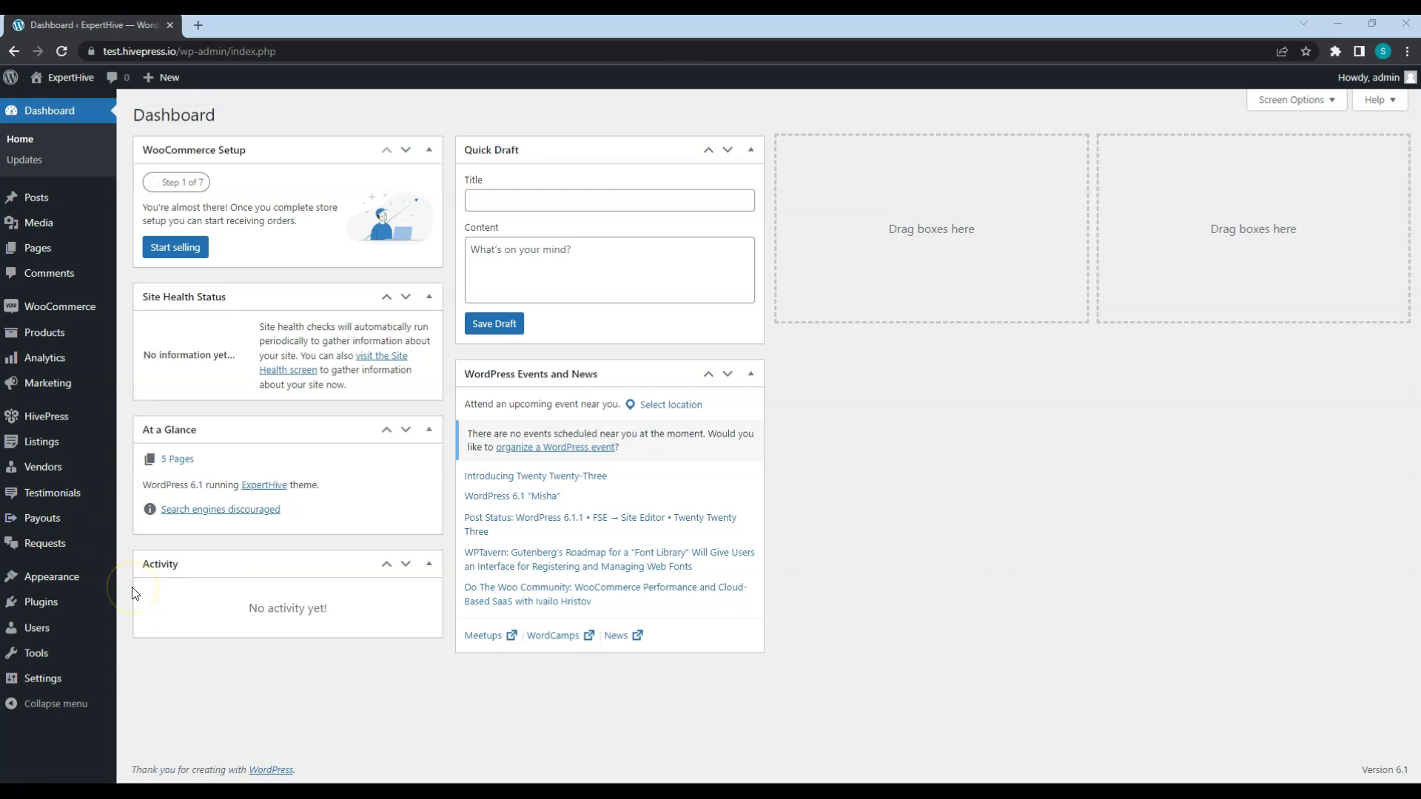
mouse_move(63, 427)
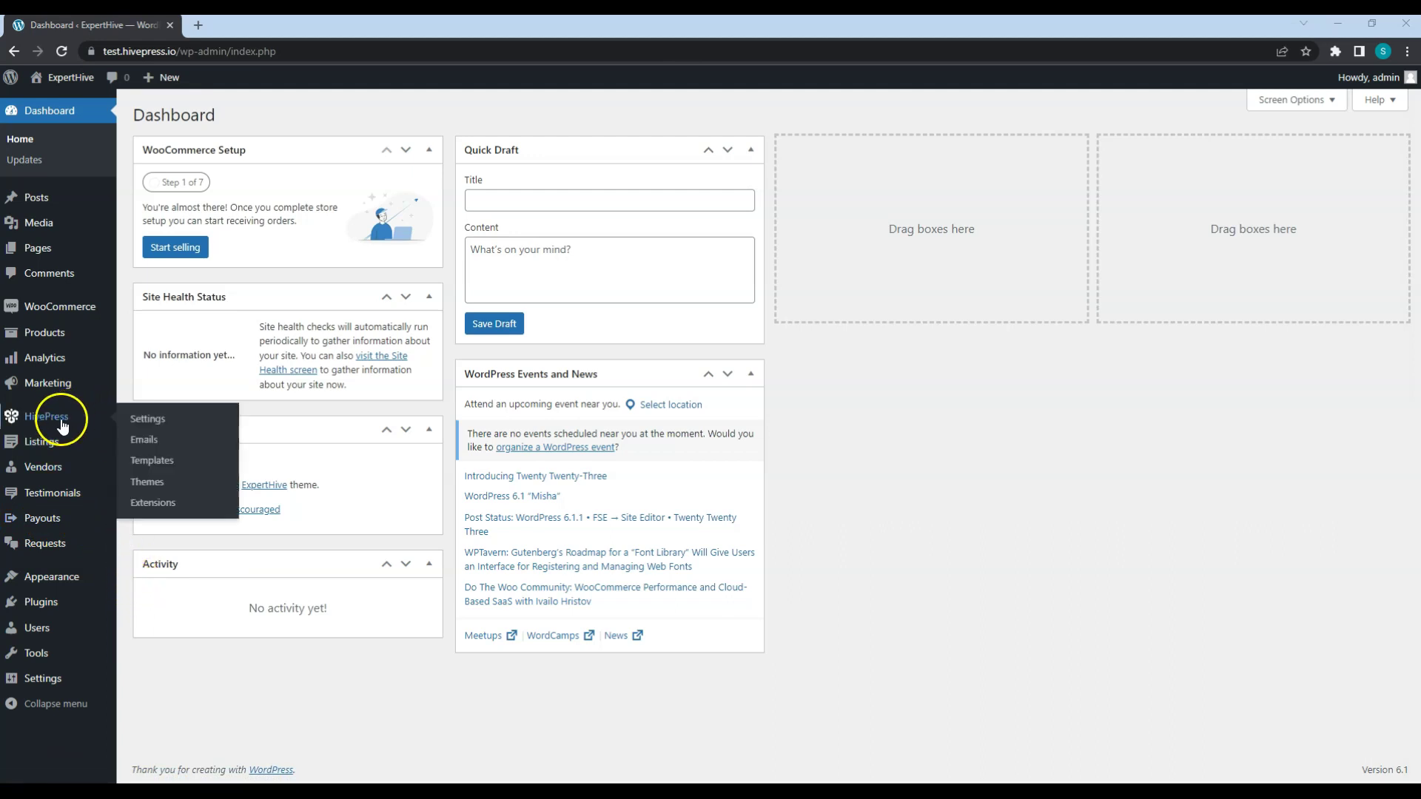
click(164, 422)
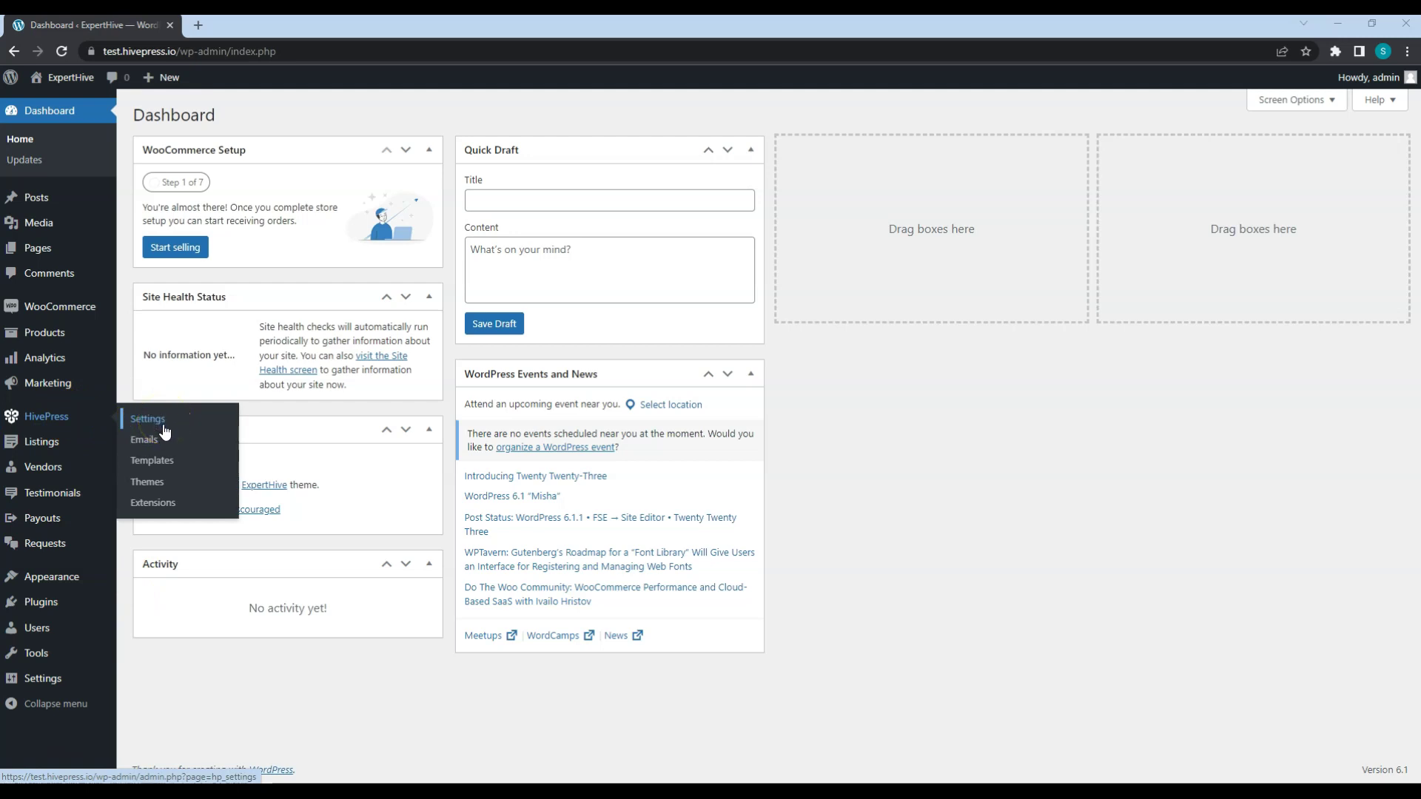
click(160, 481)
Scroll down through the HivePress Extensions cards and back to the top
click(163, 508)
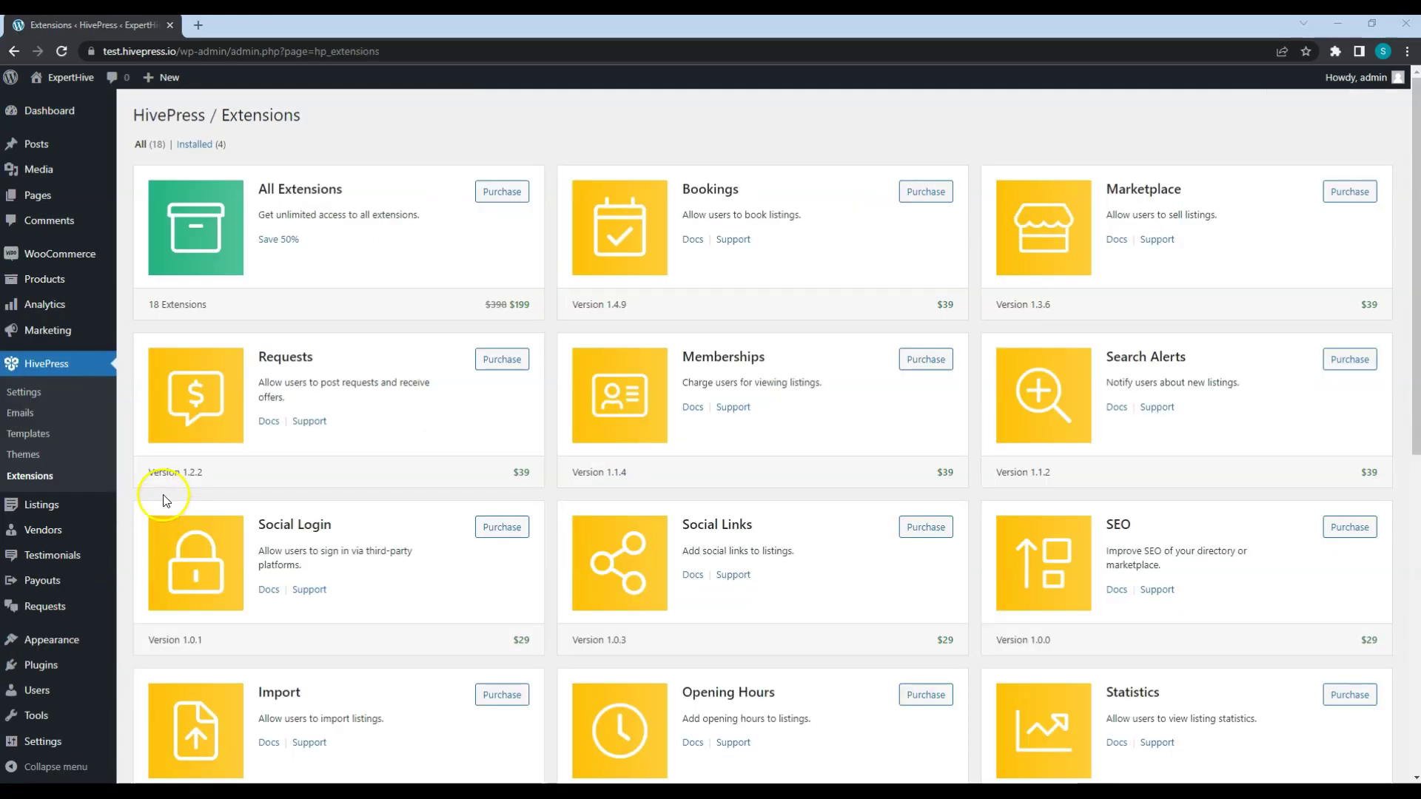
click(199, 292)
scroll(1113, 528, down, 2)
scroll(1113, 529, down, 4)
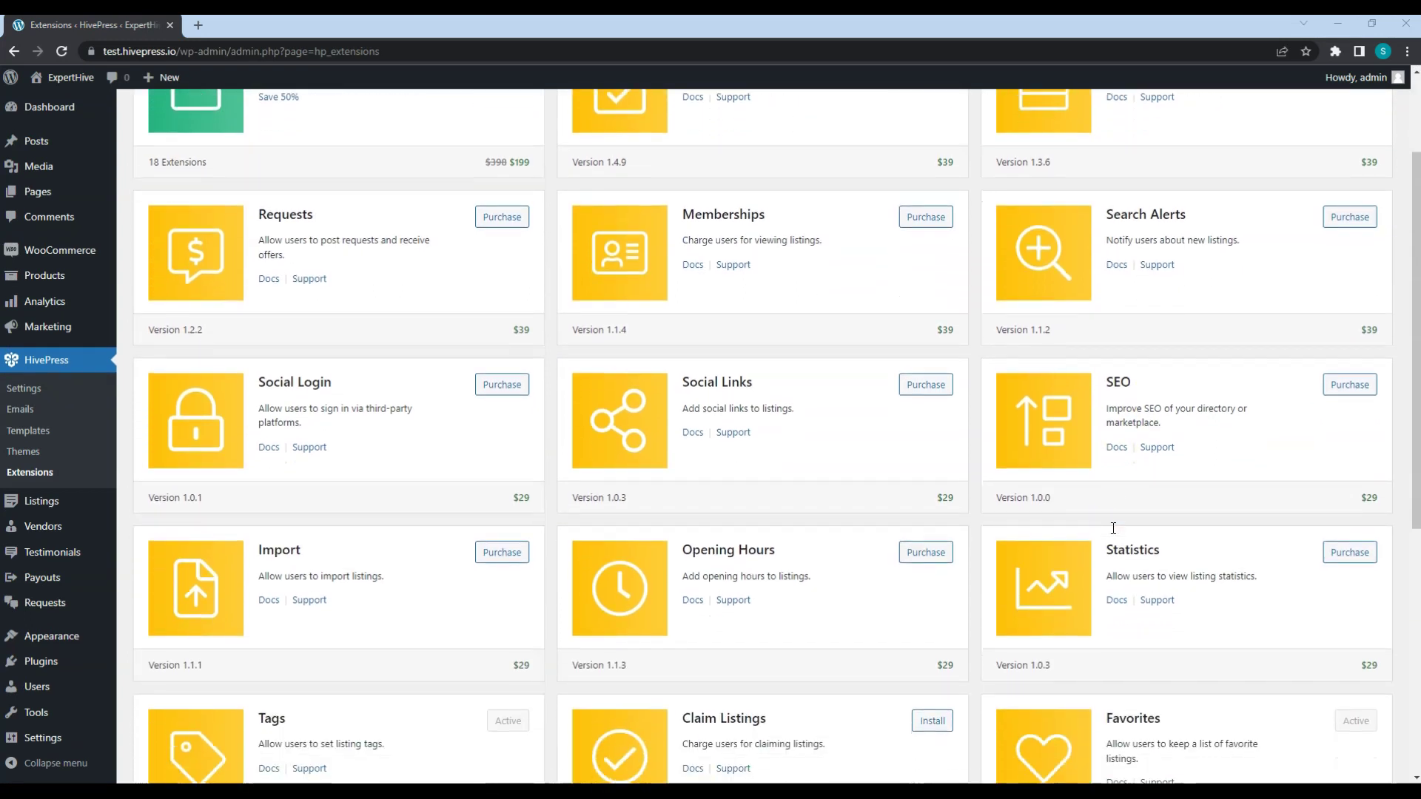
scroll(1113, 528, down, 5)
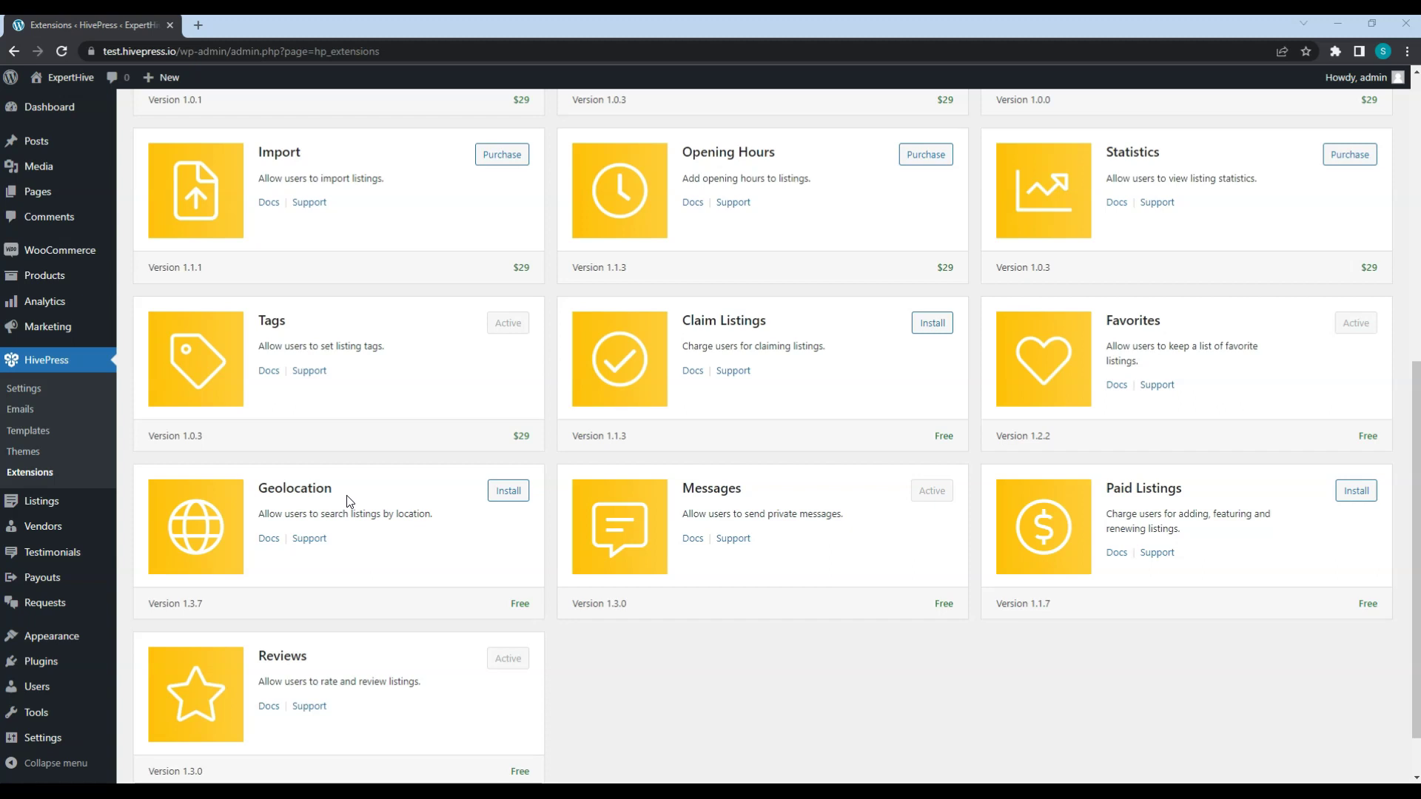
scroll(347, 501, up, 4)
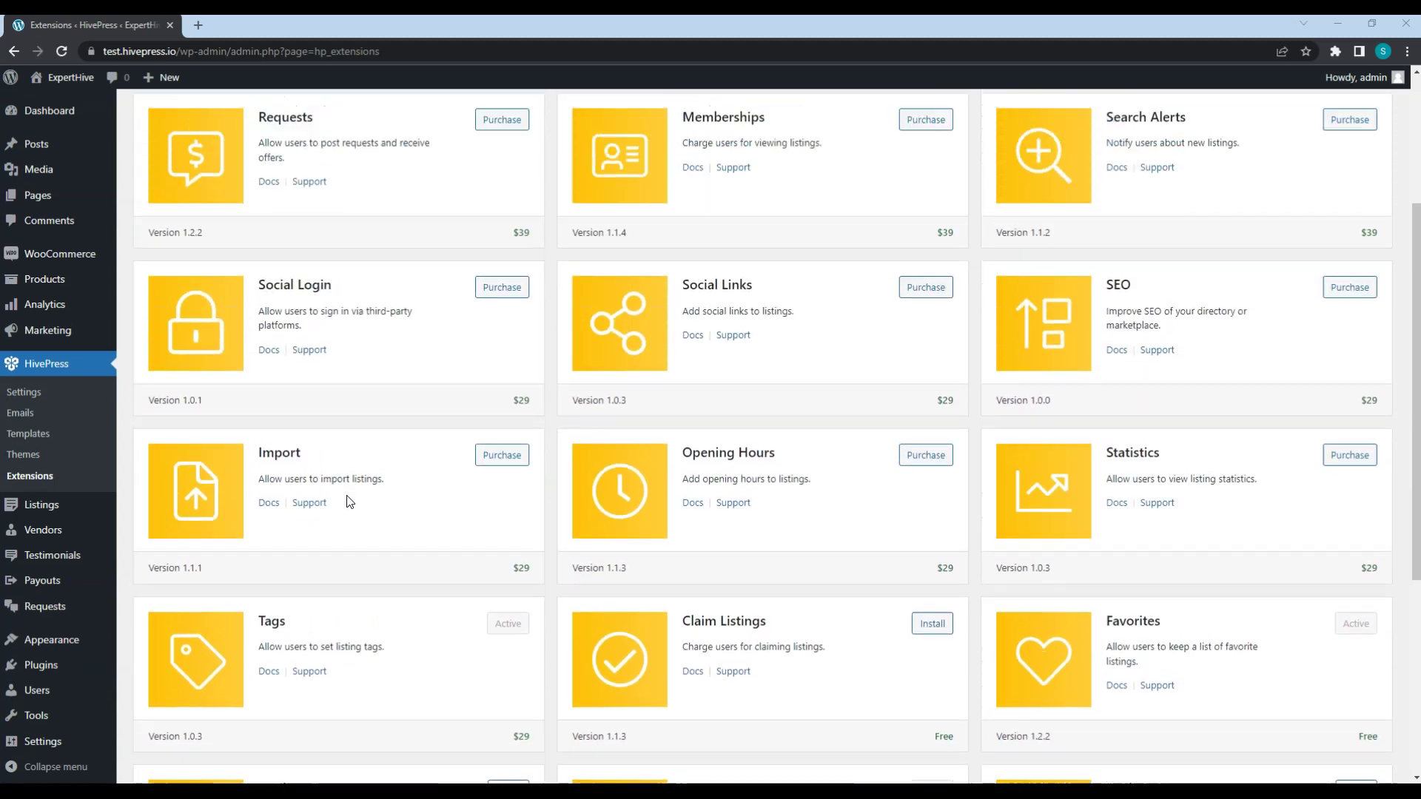
scroll(349, 501, up, 3)
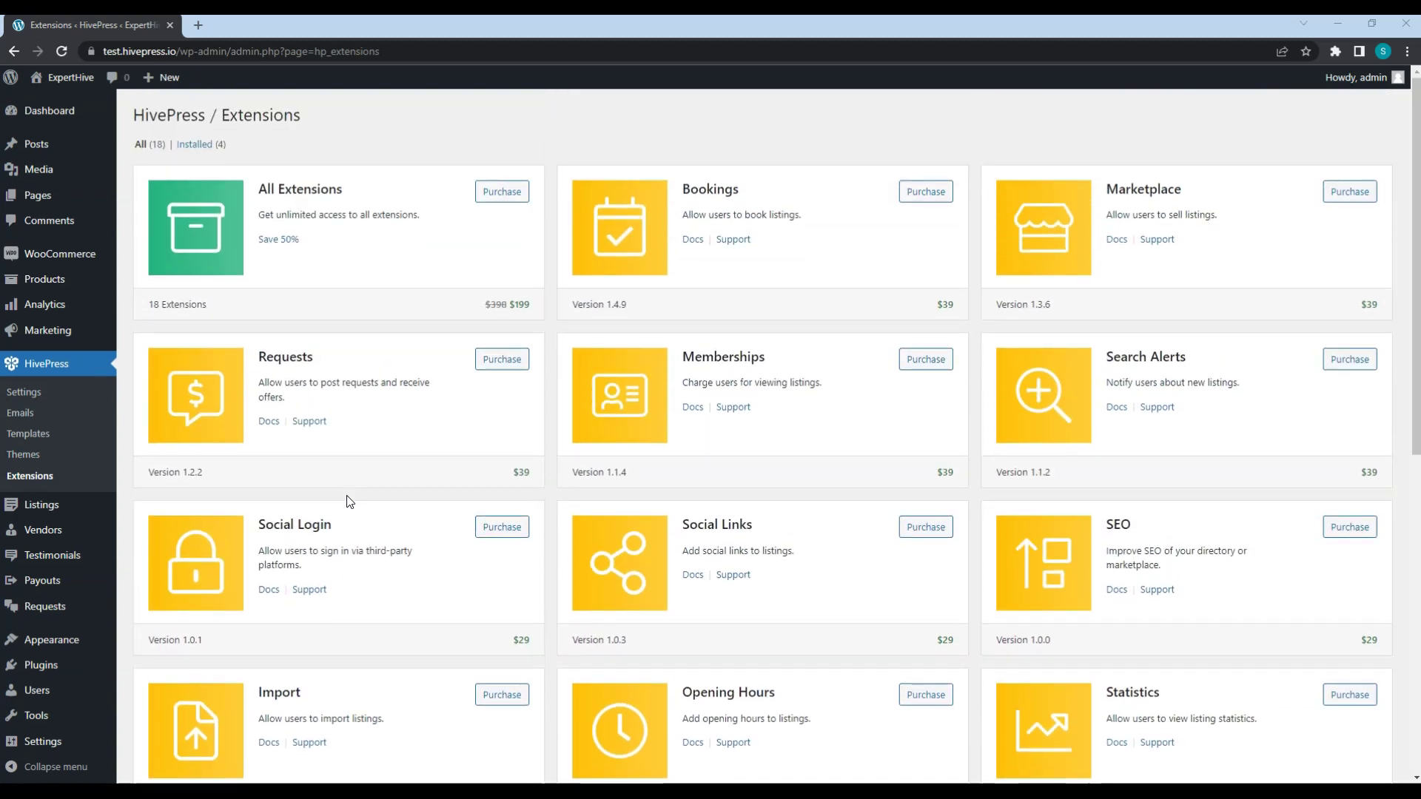